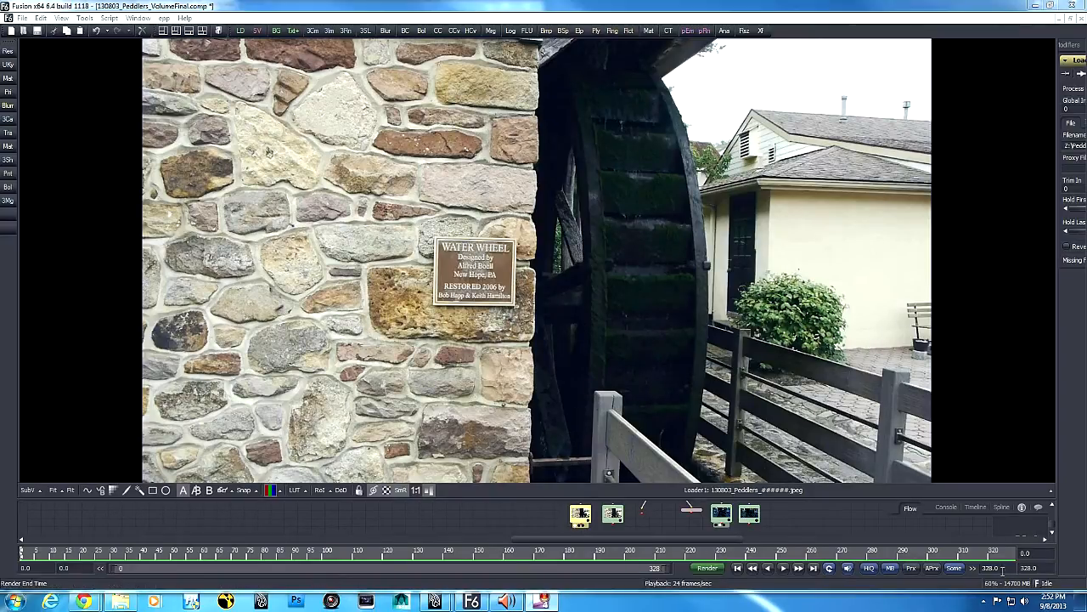
# - Play the original water wheel footage, stop it, and rewind to the first frame
pyautogui.click(784, 569)
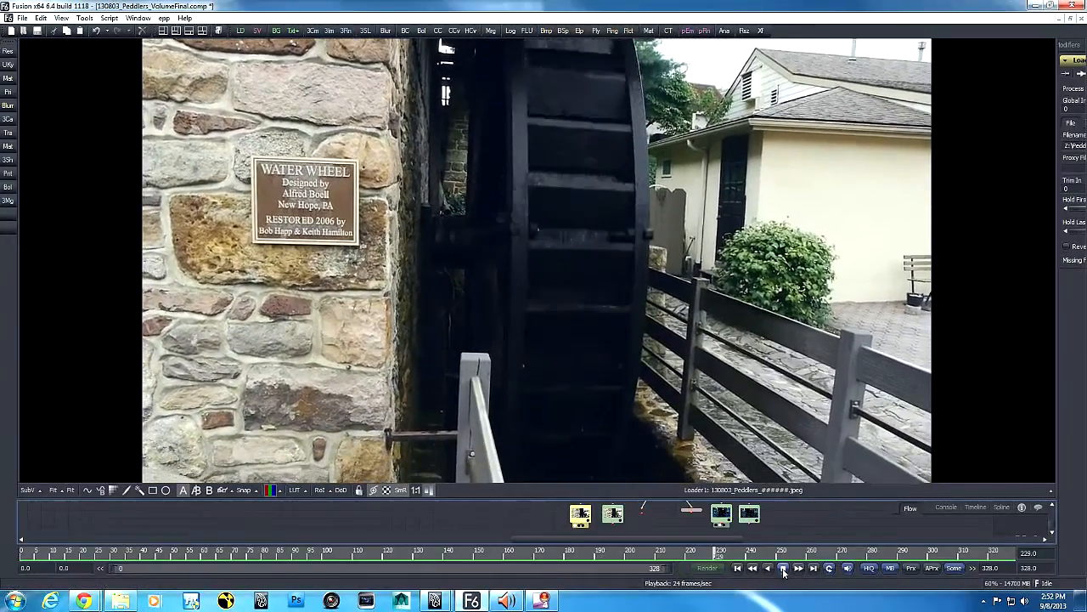
pyautogui.click(784, 568)
pyautogui.moveTo(51, 554); pyautogui.dragTo(12, 557)
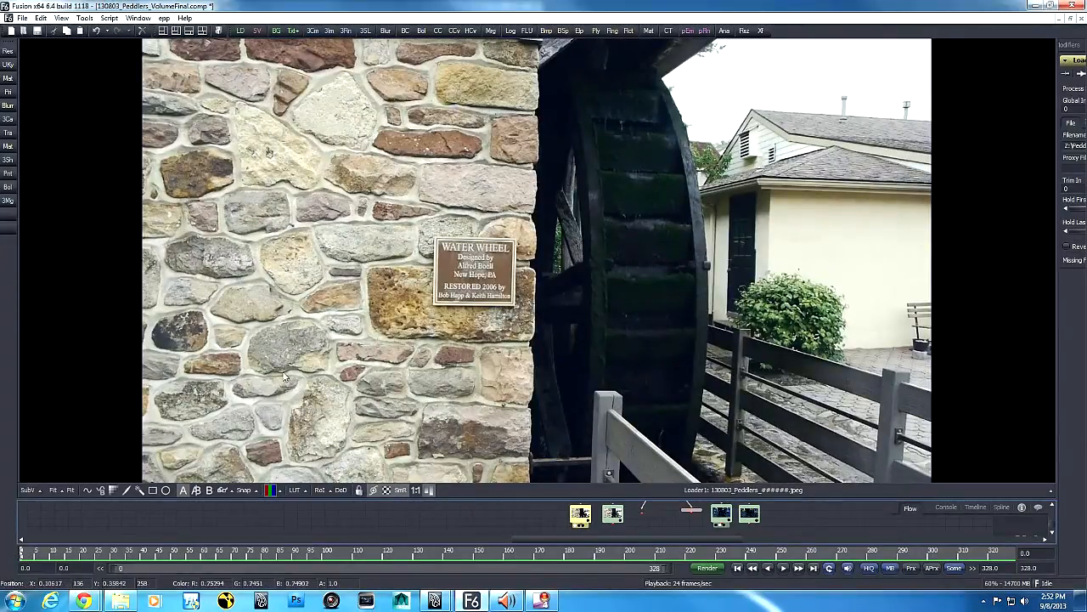
# - Compare the original 130803_Peddlers clip with the undistorted PeddlersVillage clip by viewing each in turn
pyautogui.moveTo(611, 519); pyautogui.dragTo(622, 364)
pyautogui.moveTo(581, 521); pyautogui.dragTo(591, 368)
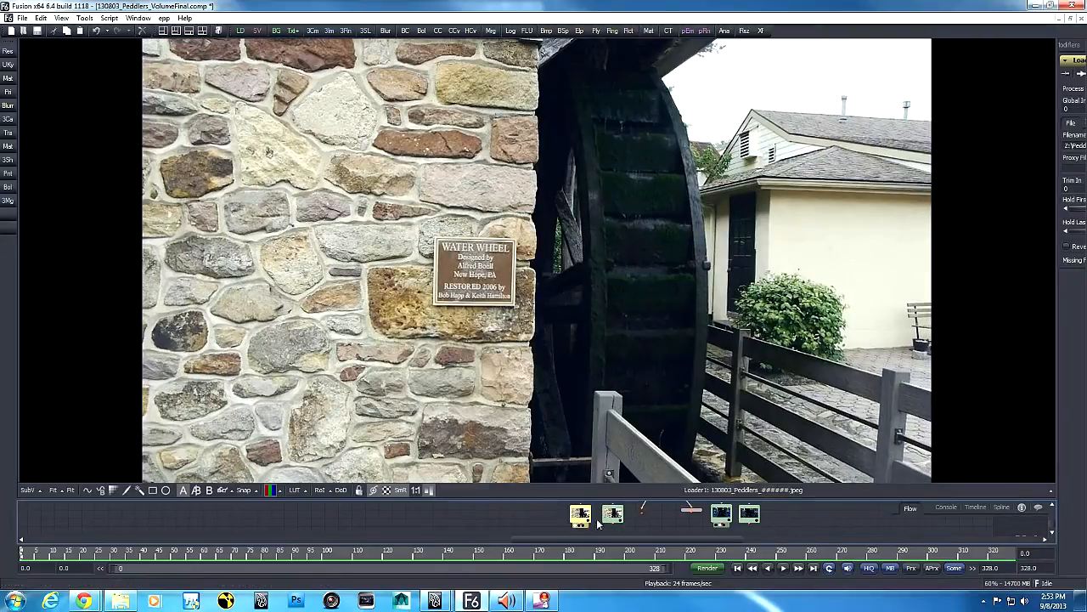
pyautogui.moveTo(612, 516); pyautogui.dragTo(625, 399)
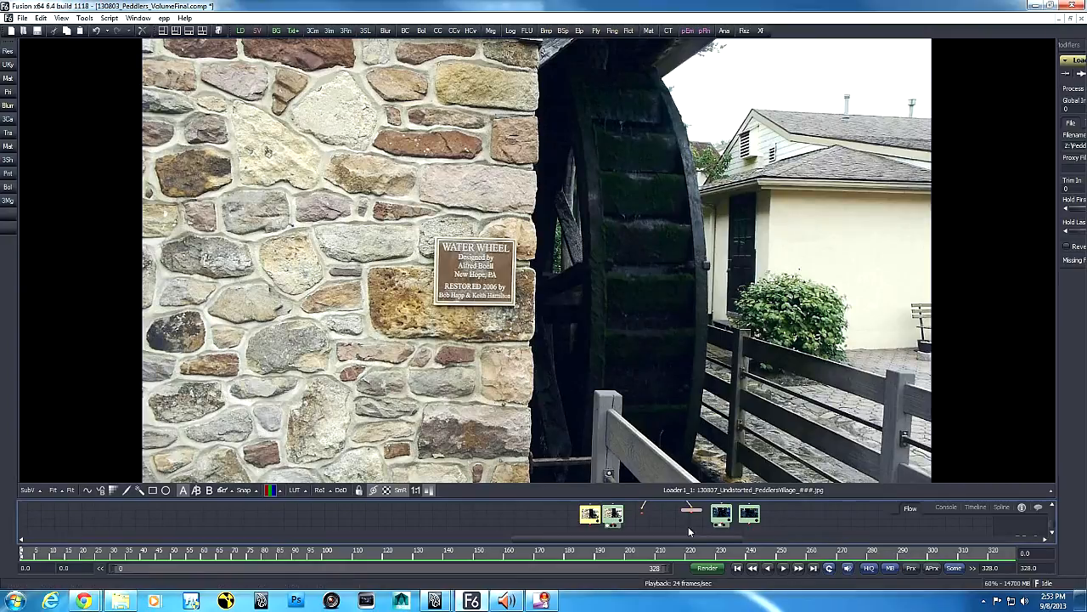
# - View the PeddlersVillageComp_WithoutWindow clip and play the snowy night composite, stopping at frame 113
pyautogui.moveTo(673, 527); pyautogui.dragTo(771, 528, button='middle')
pyautogui.moveTo(880, 522); pyautogui.dragTo(870, 534, button='middle')
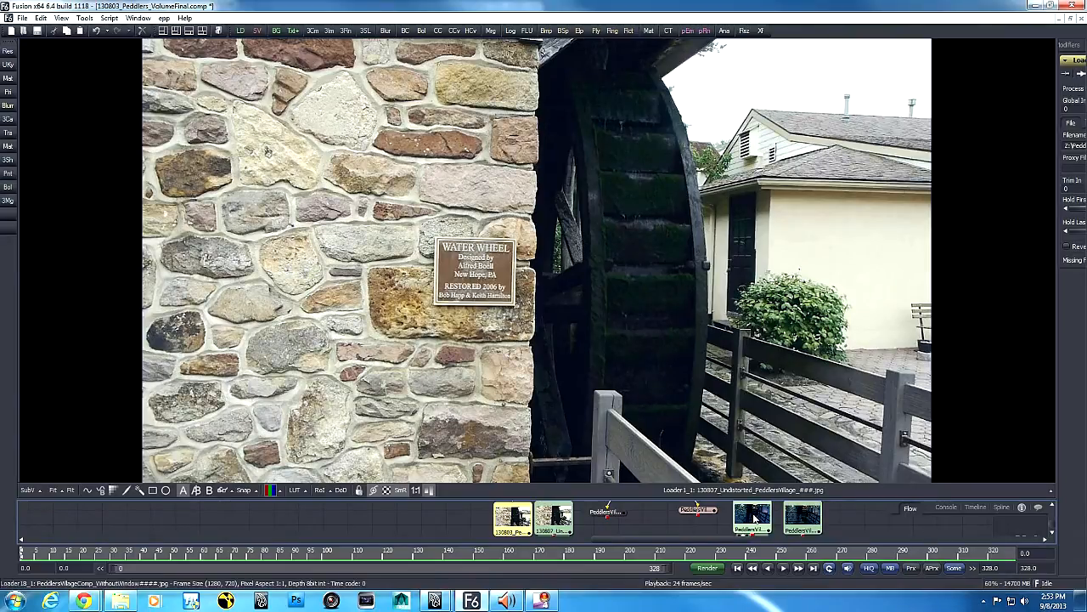
pyautogui.moveTo(754, 518)
pyautogui.moveTo(751, 518); pyautogui.dragTo(637, 338)
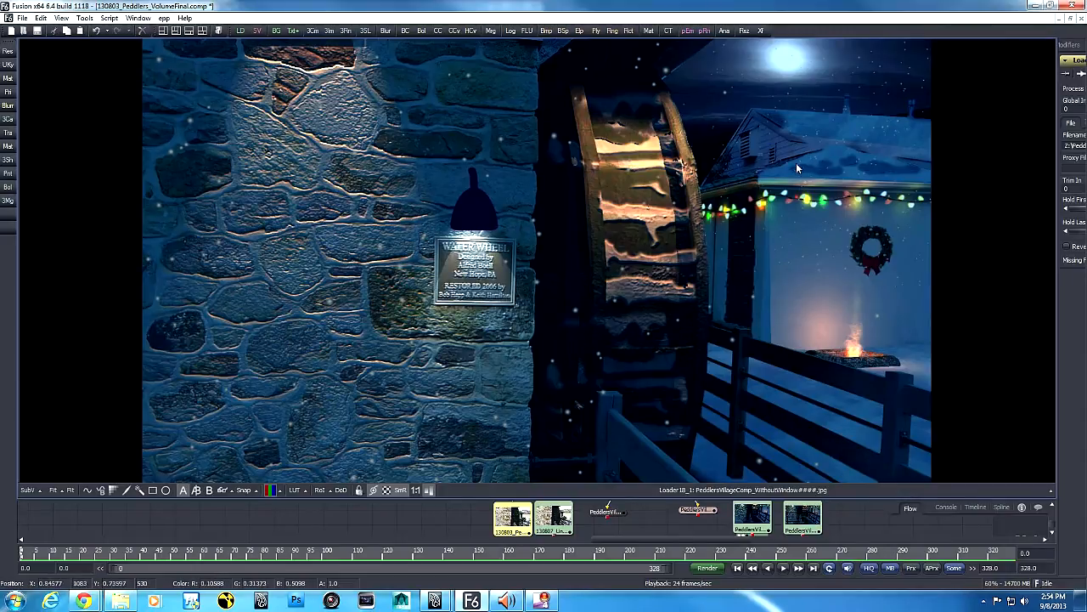
pyautogui.click(783, 569)
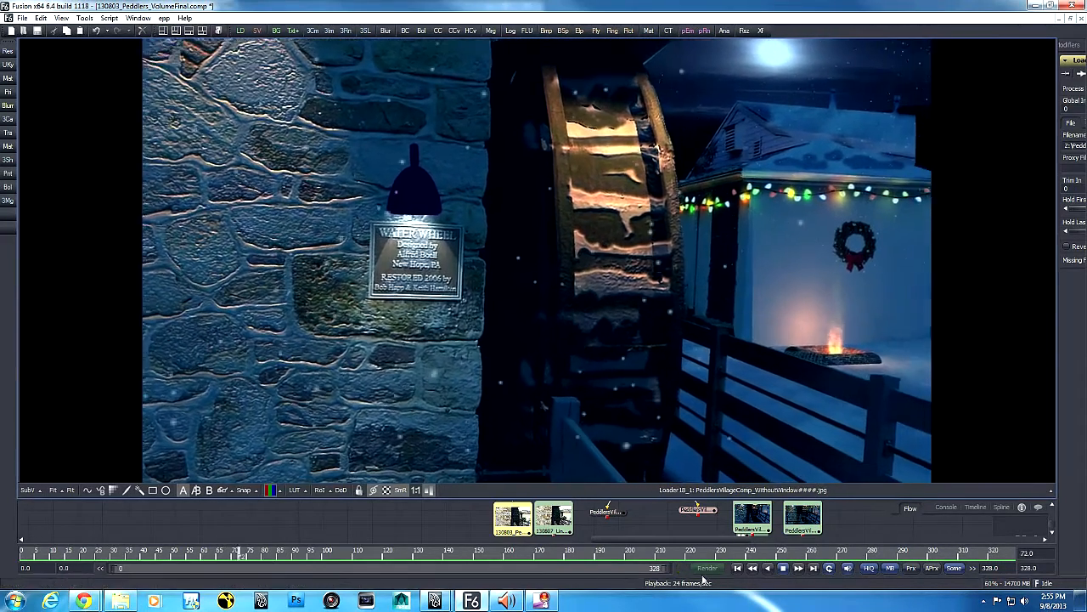
pyautogui.click(784, 568)
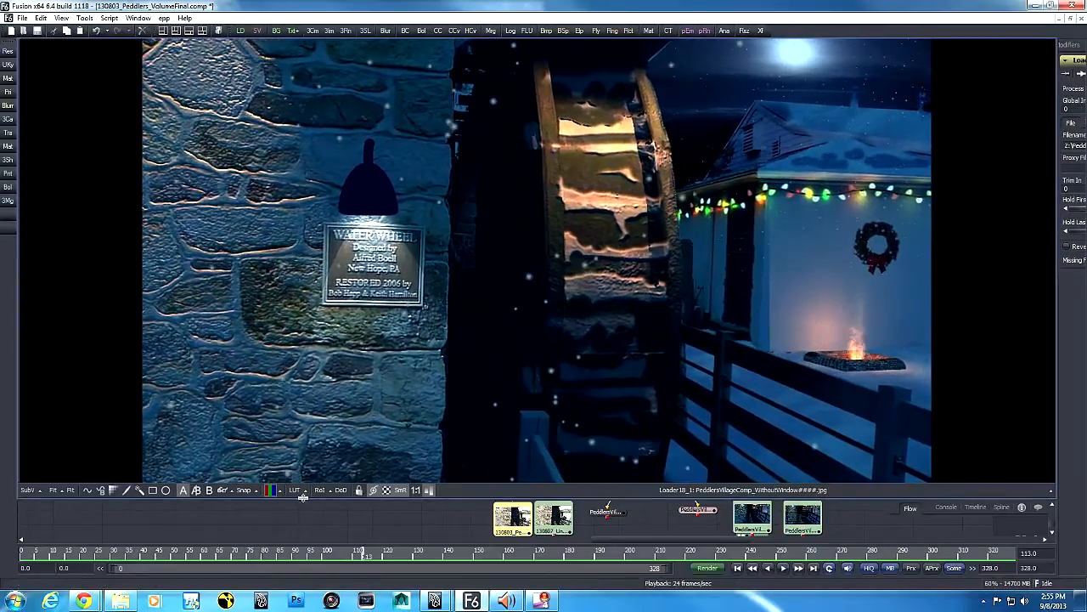
# - Set up a split A/B view with the undistorted clip in A and the WithoutWindow night composite in B
pyautogui.moveTo(551, 521); pyautogui.dragTo(502, 434)
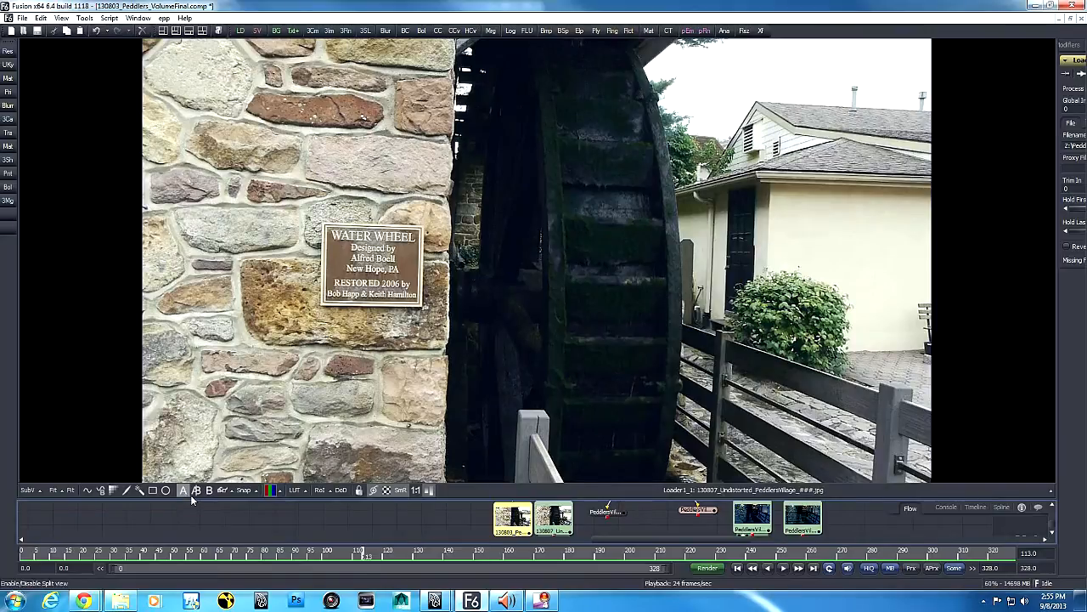
pyautogui.moveTo(751, 519); pyautogui.dragTo(701, 333)
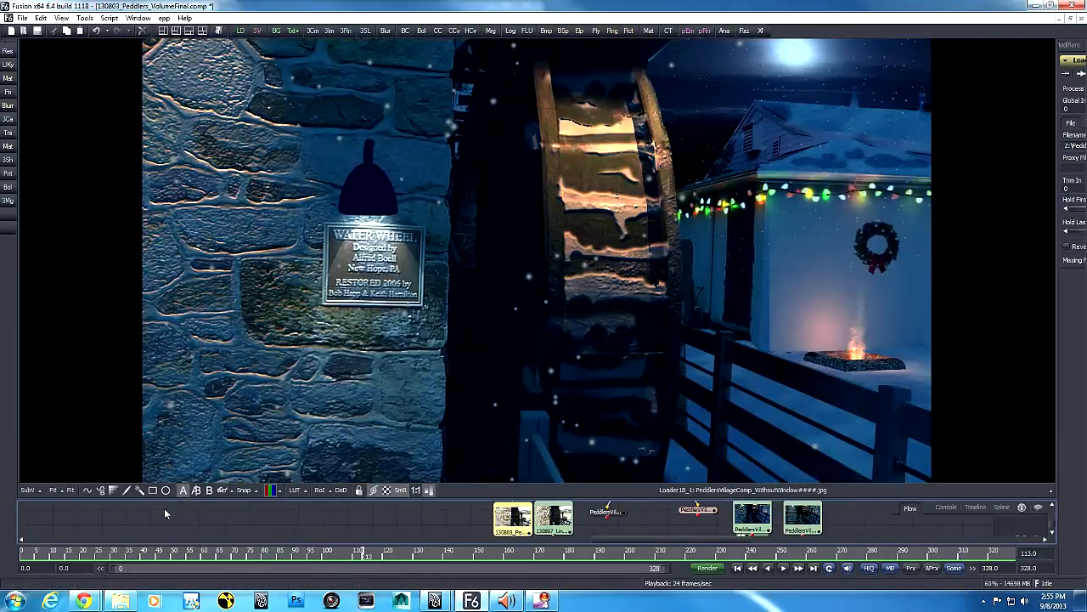
pyautogui.click(209, 491)
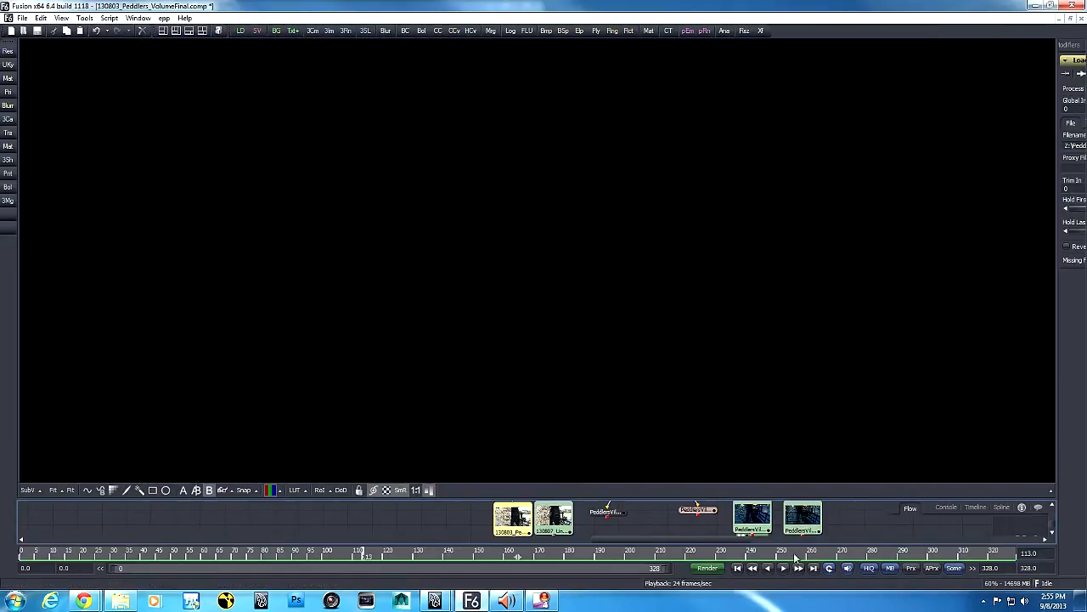
pyautogui.moveTo(751, 518); pyautogui.dragTo(709, 428)
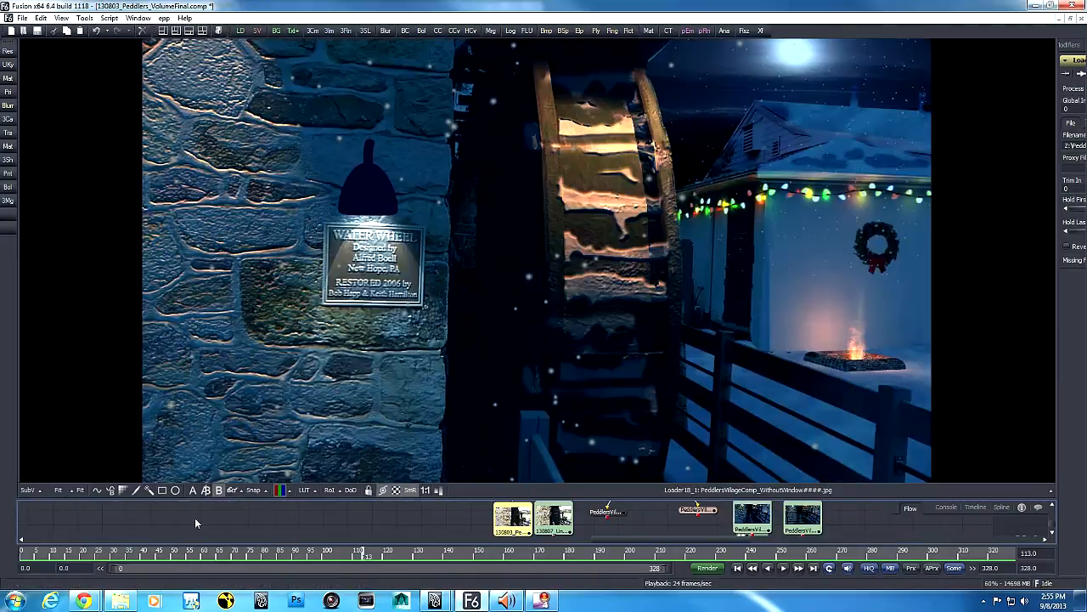
pyautogui.click(206, 490)
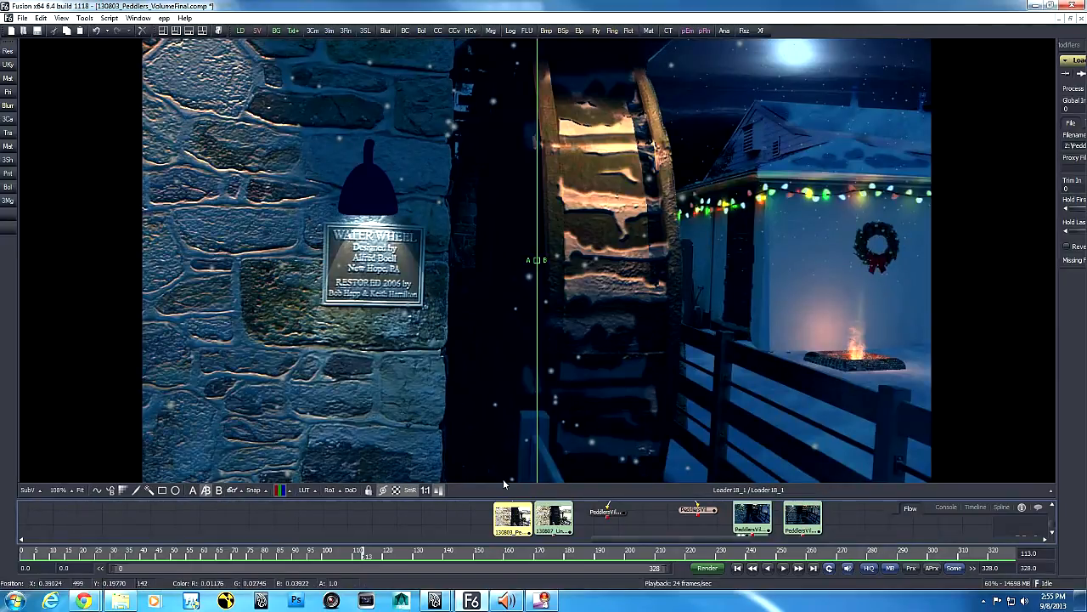
pyautogui.moveTo(554, 518); pyautogui.dragTo(405, 338)
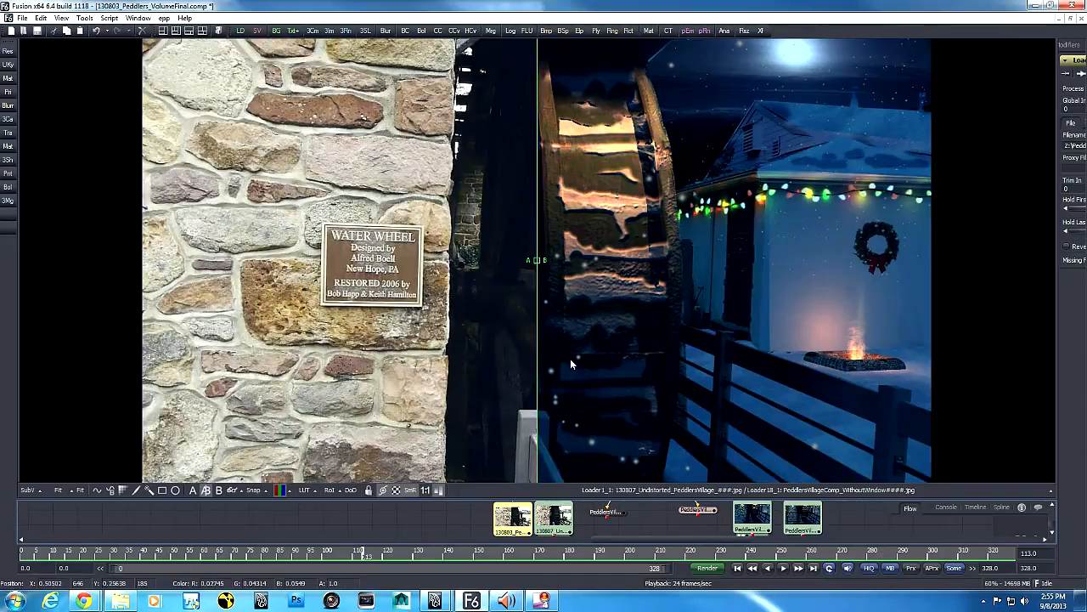
# - Play the split comparison to frame 240 and sweep the divider across until only the undistorted footage shows
pyautogui.click(783, 568)
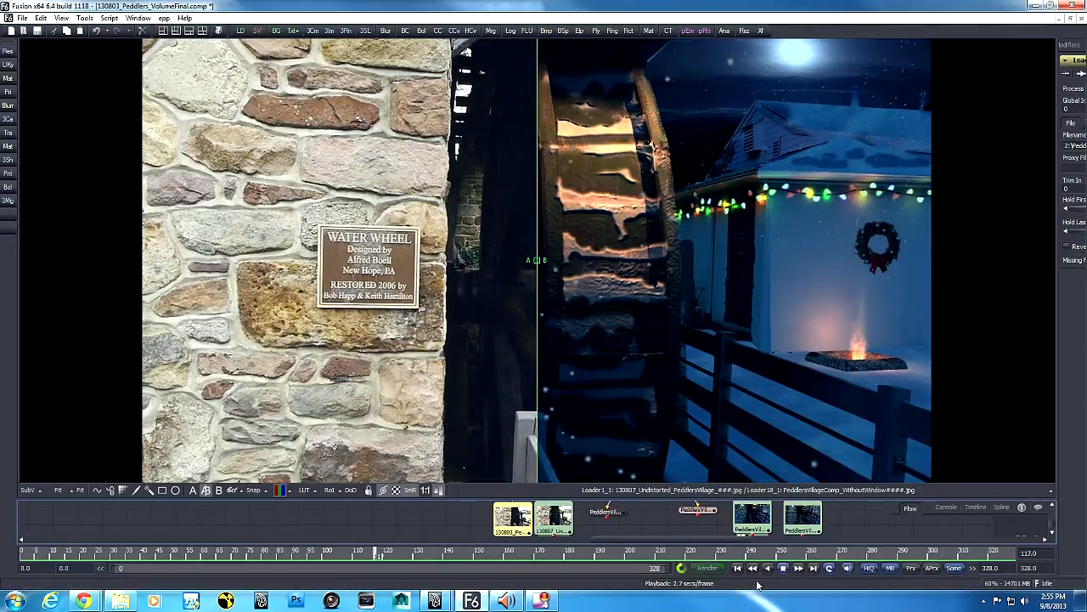
pyautogui.moveTo(544, 262); pyautogui.dragTo(261, 294)
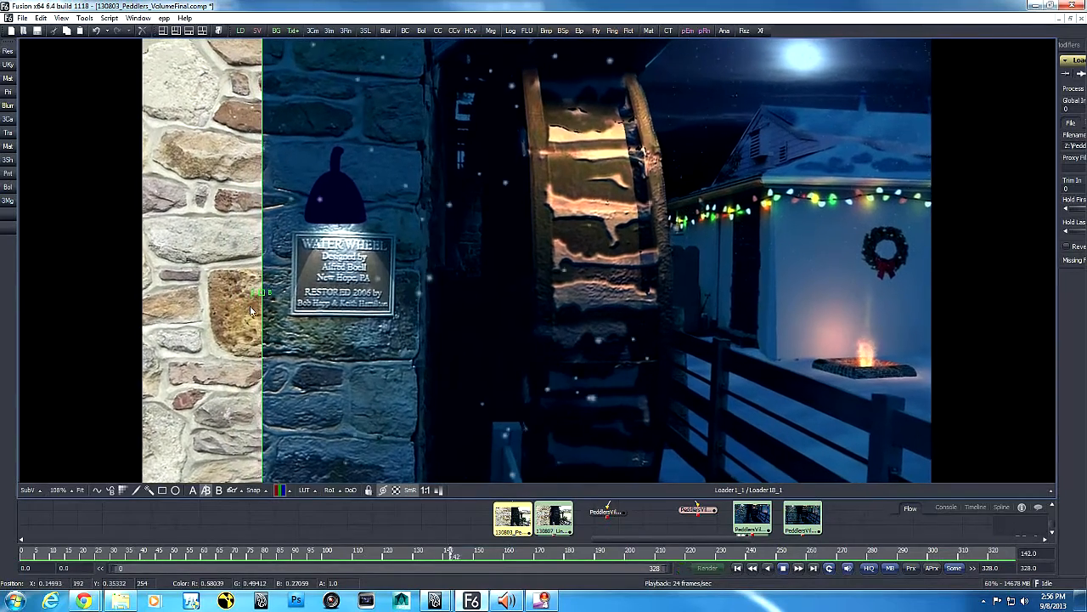
pyautogui.moveTo(273, 416); pyautogui.dragTo(581, 304)
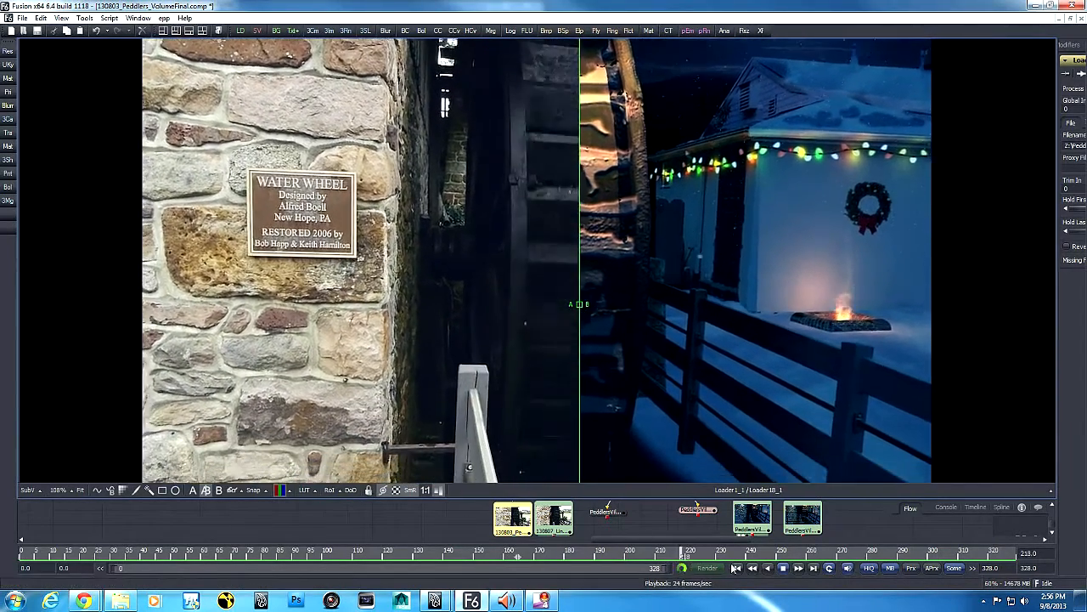
pyautogui.click(783, 569)
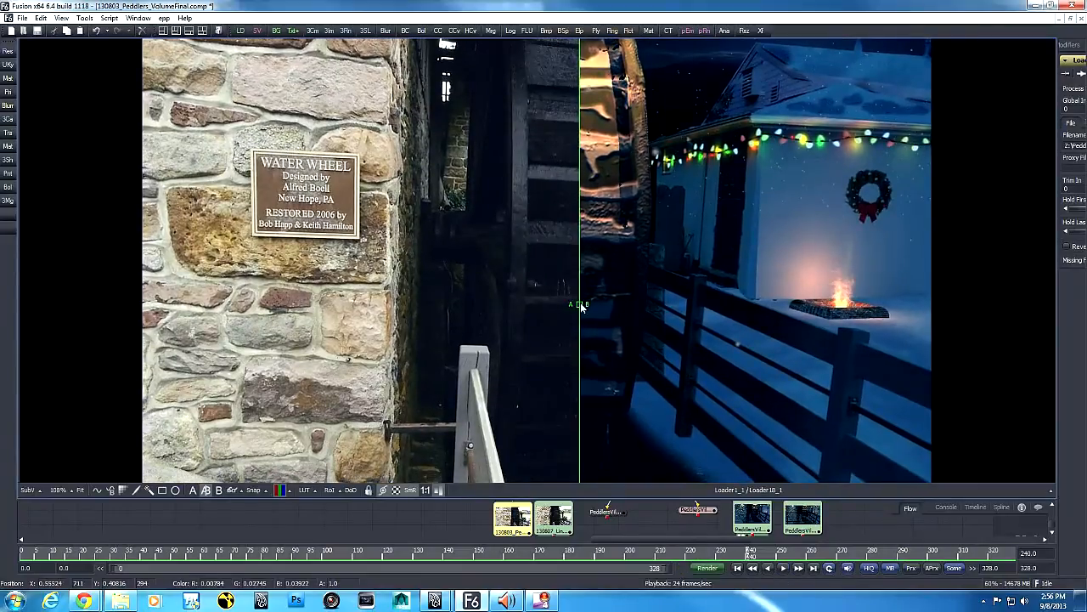
pyautogui.moveTo(581, 305); pyautogui.dragTo(1034, 327)
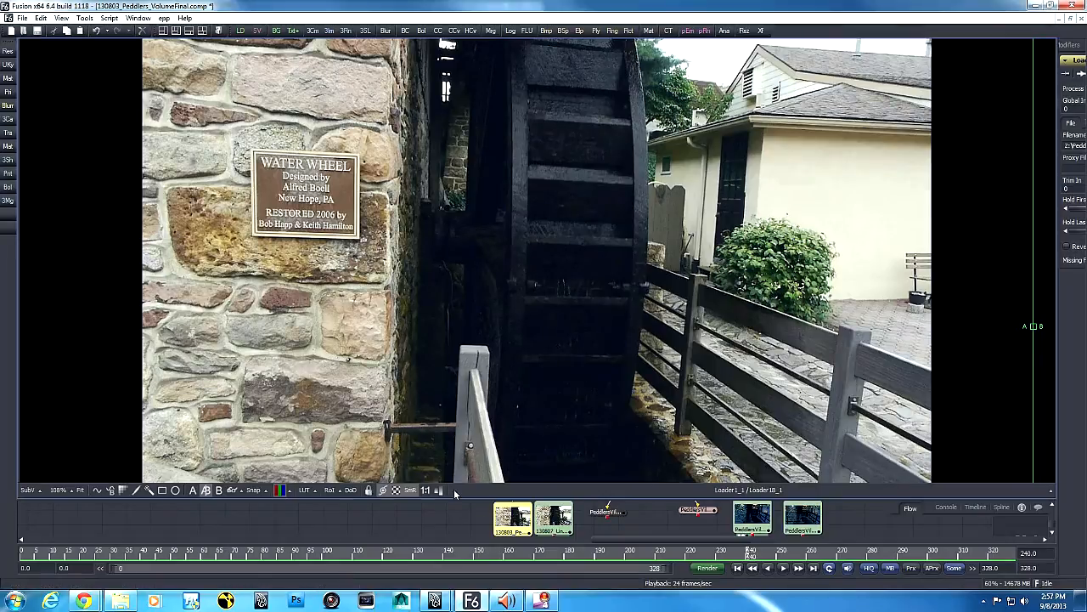
# - Switch to SynthEyes and start a new shot from 130803_Peddlers_000000.jpeg in the sourceimages folder
pyautogui.click(331, 600)
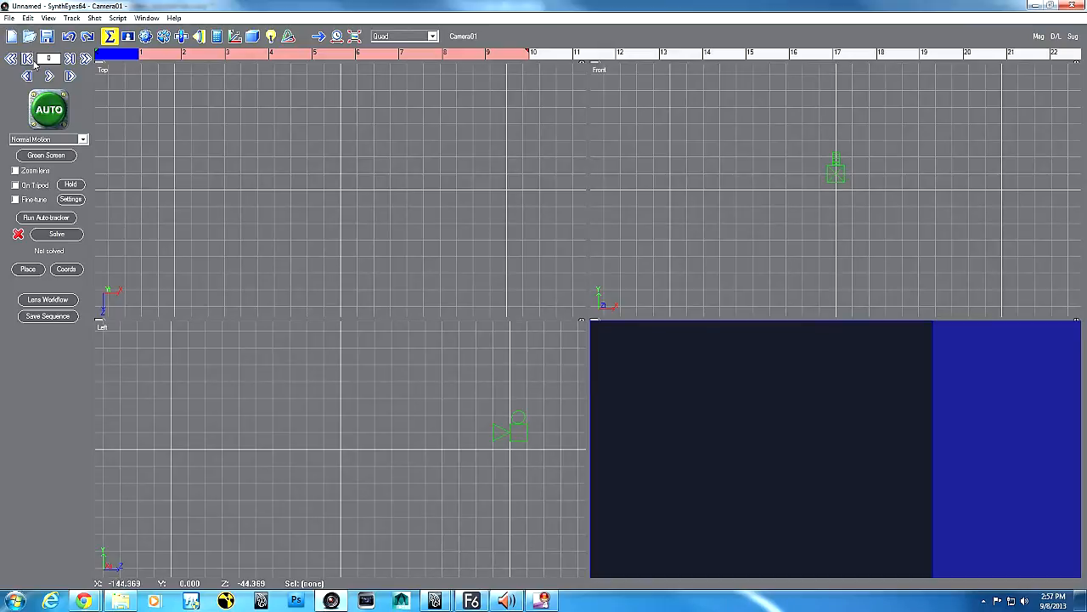
pyautogui.click(11, 36)
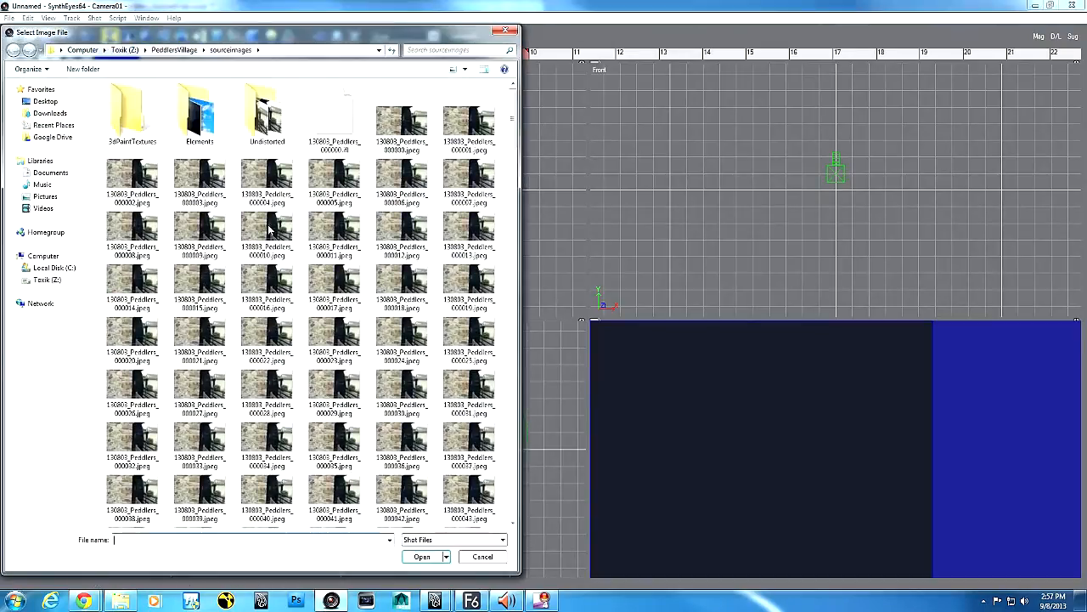
pyautogui.click(395, 125)
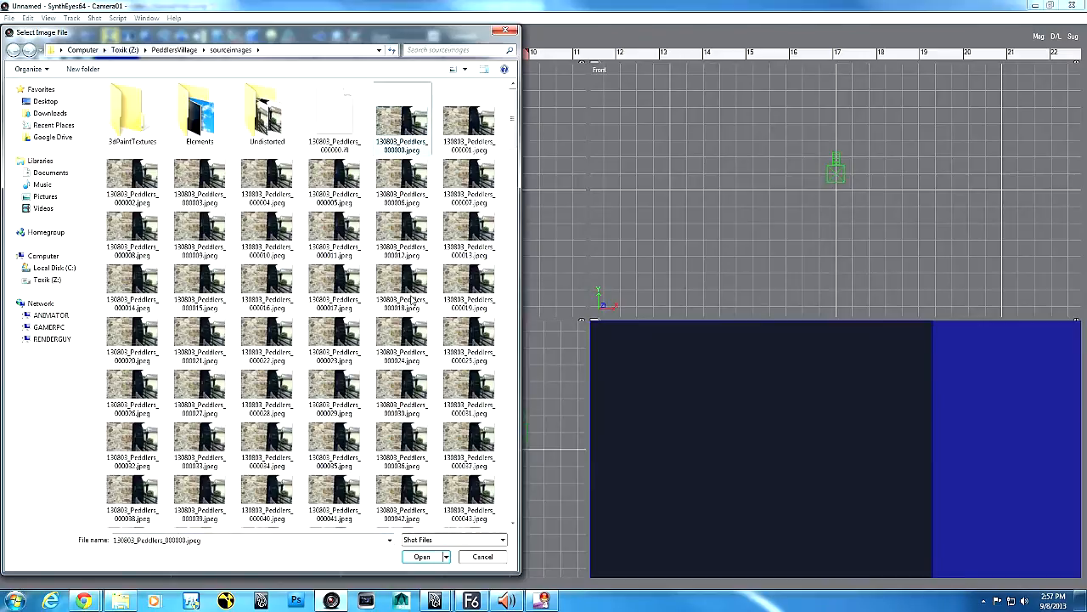
pyautogui.click(423, 557)
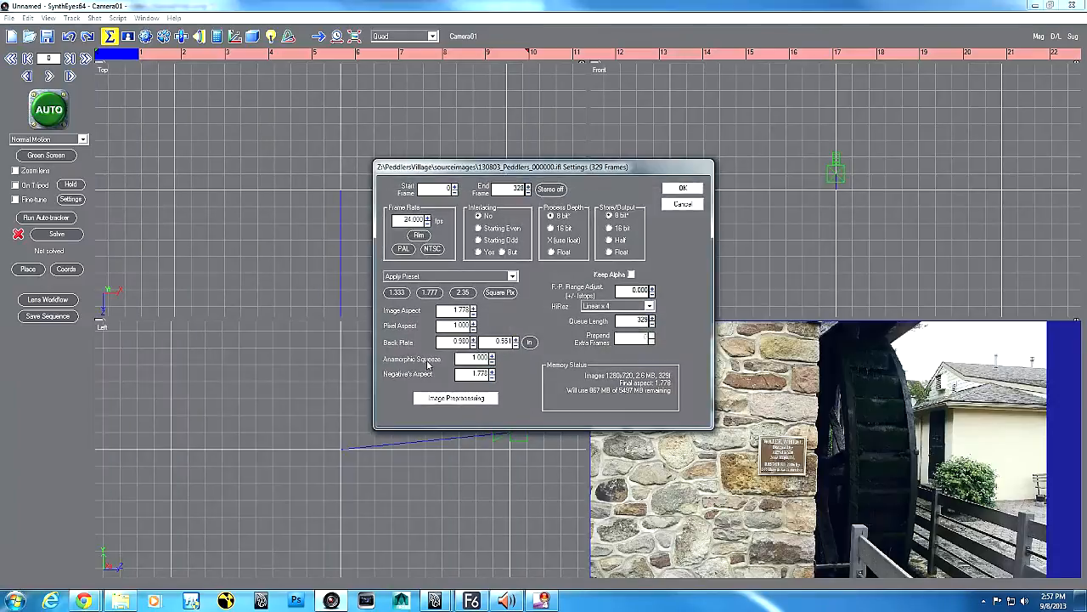
# - Apply the GH2 camera preset to the shot and accept the shot settings
pyautogui.click(513, 277)
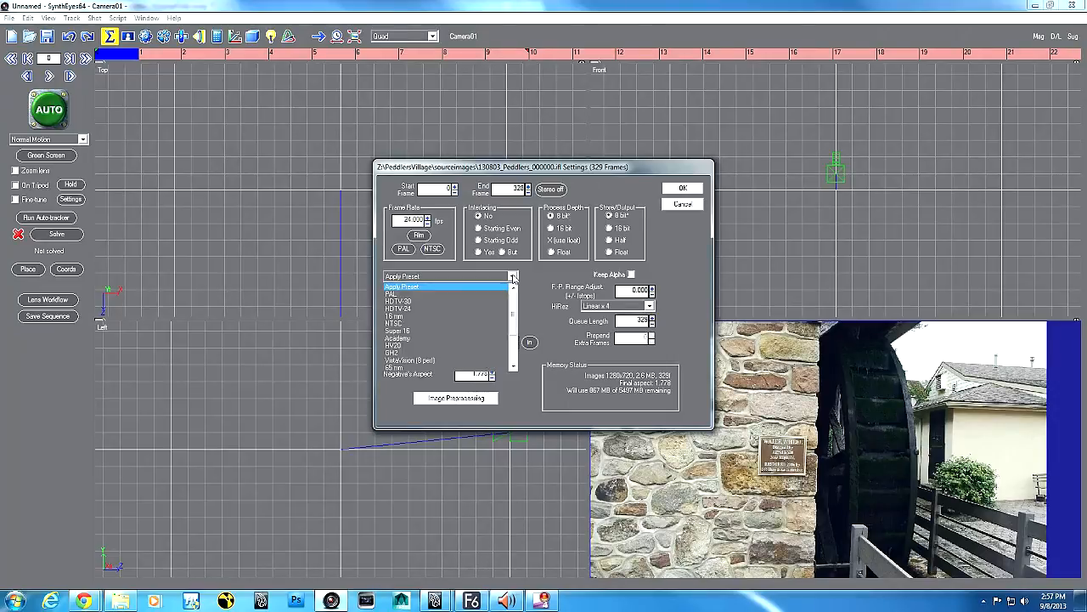
pyautogui.click(406, 353)
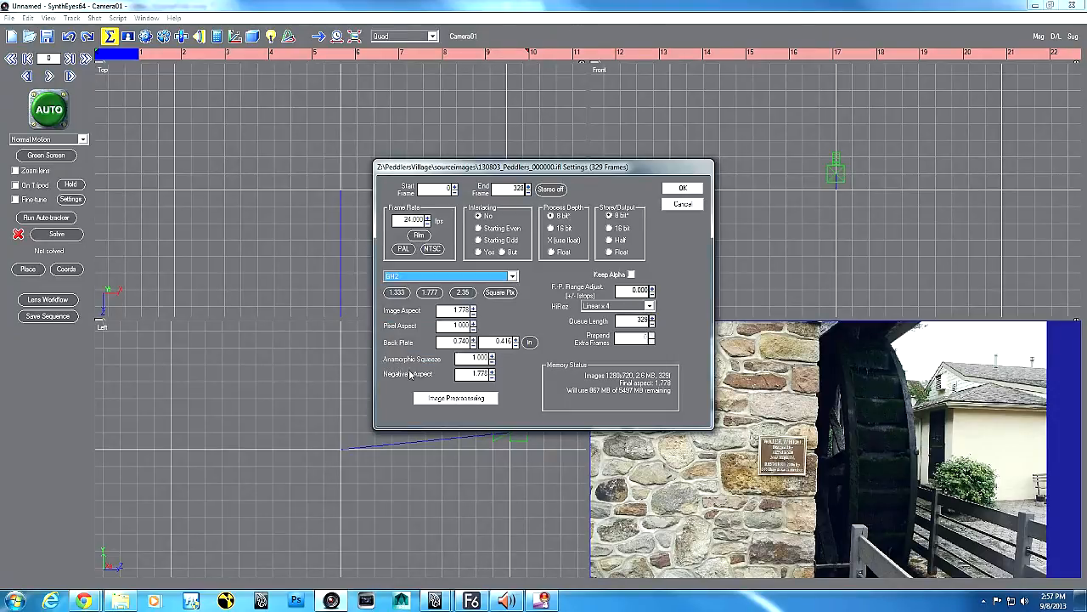
pyautogui.press('Return')
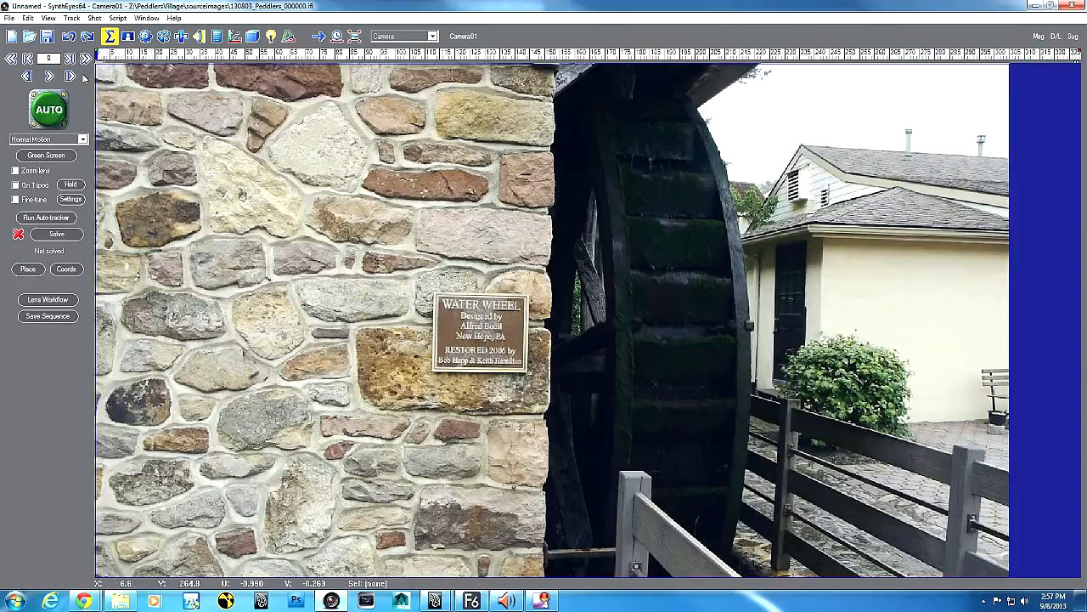
# - Preview the shot, enable Fine-tune, and run the auto-tracker on the footage
pyautogui.click(49, 75)
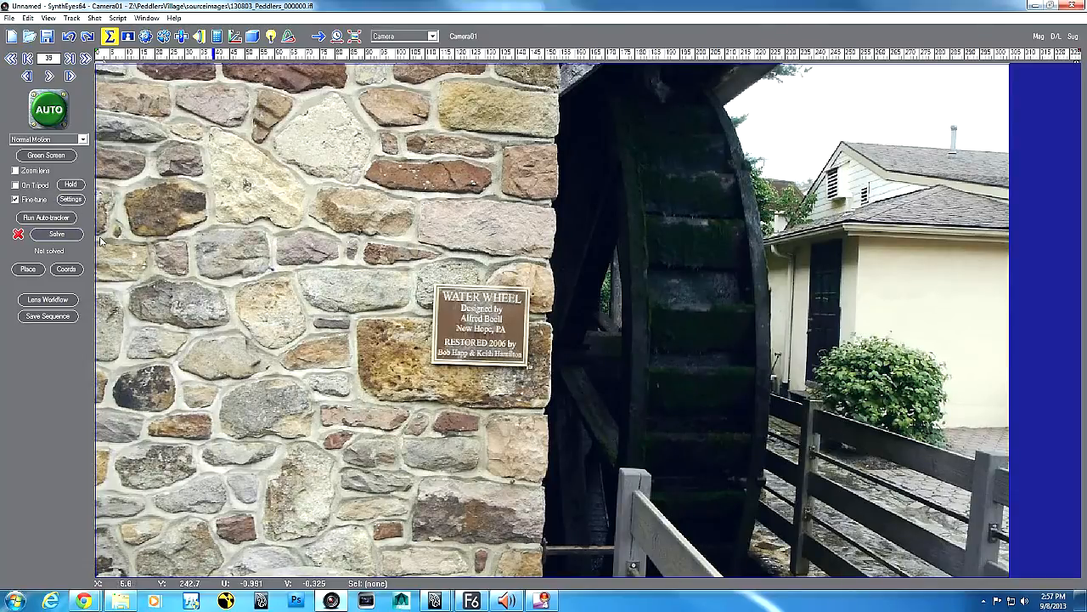
pyautogui.click(46, 217)
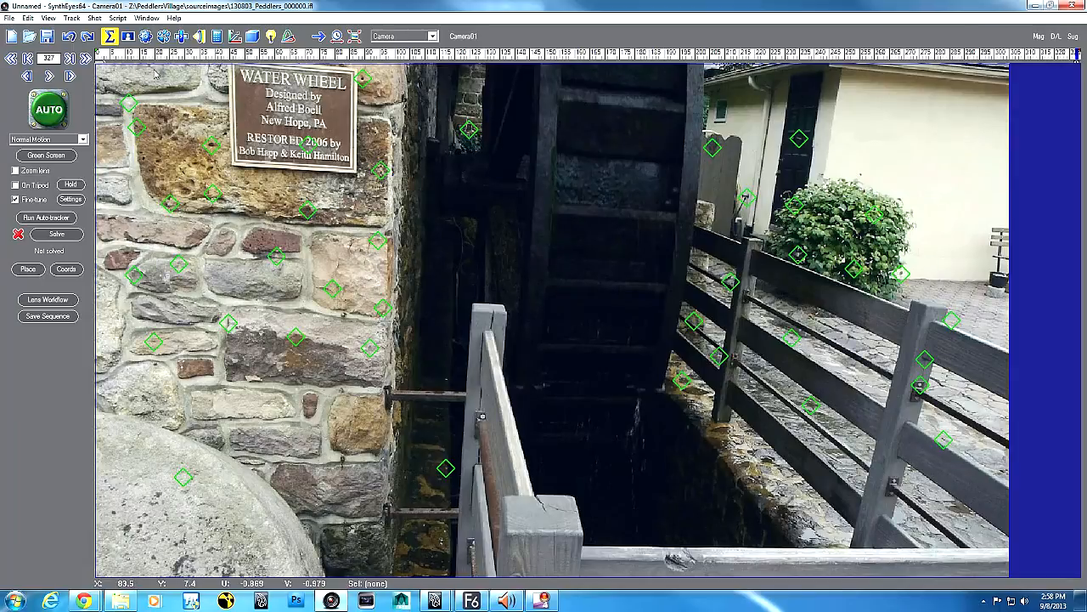
# - Check the trackers across the frames and delete the one on the turning water wheel at frame 49
pyautogui.moveTo(108, 55)
pyautogui.mouseDown()
pyautogui.moveTo(75, 51)
pyautogui.moveTo(387, 52)
pyautogui.mouseUp()
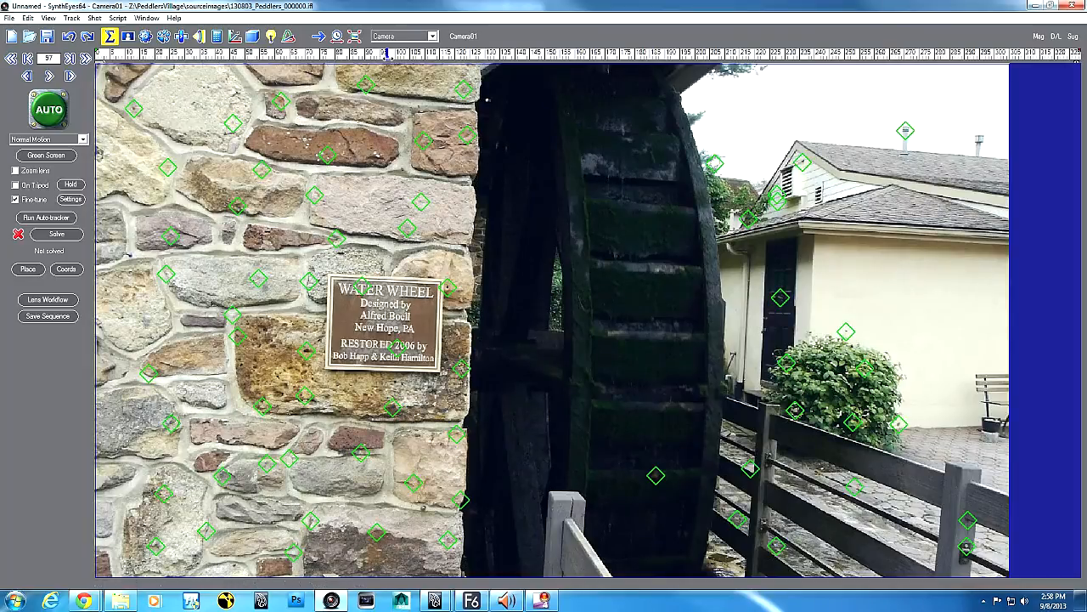
pyautogui.moveTo(388, 55); pyautogui.dragTo(323, 56)
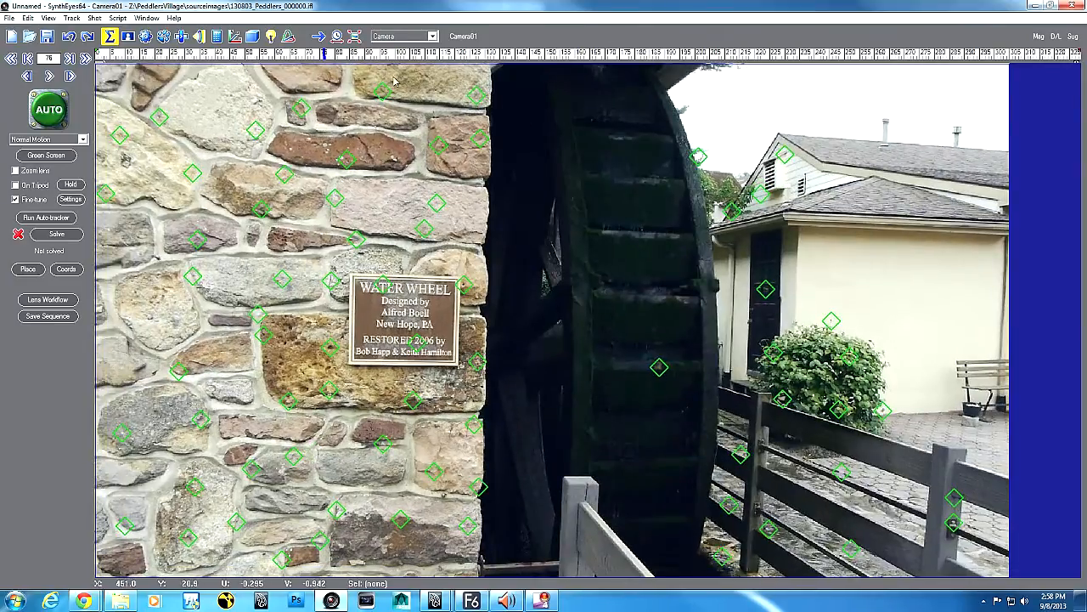
pyautogui.moveTo(323, 54)
pyautogui.mouseDown()
pyautogui.moveTo(422, 56)
pyautogui.moveTo(302, 61)
pyautogui.moveTo(316, 66)
pyautogui.moveTo(392, 55)
pyautogui.moveTo(81, 56)
pyautogui.mouseUp()
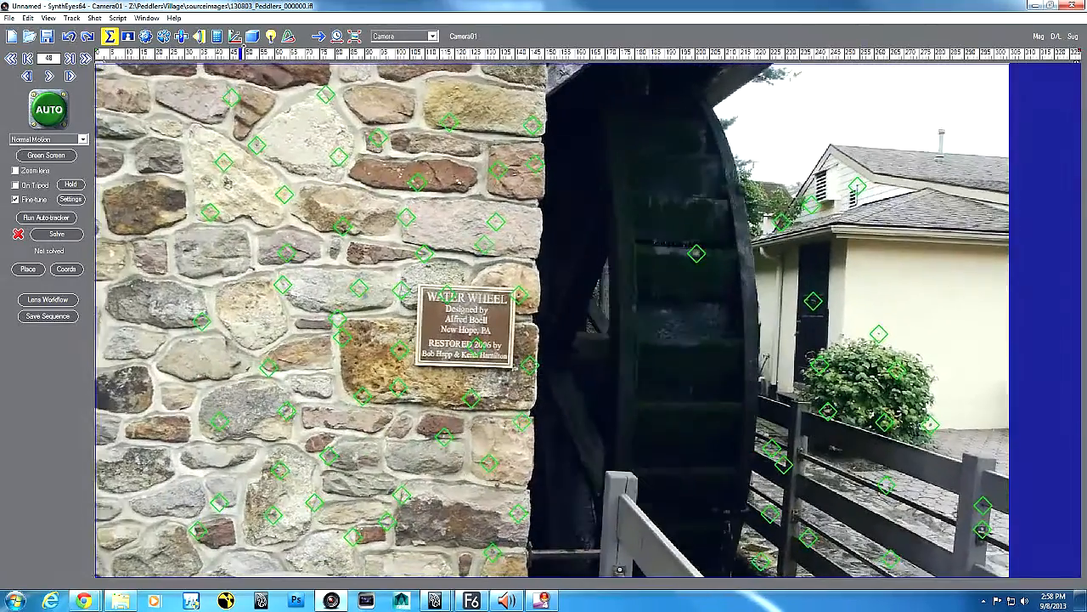
pyautogui.press('space')
pyautogui.click(694, 258)
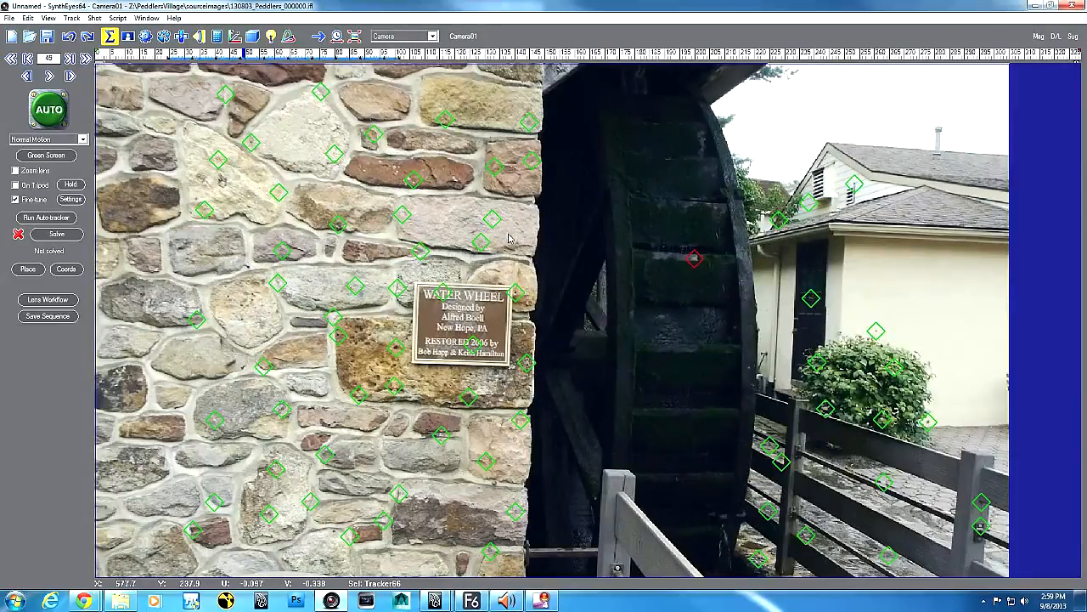
pyautogui.press('Delete')
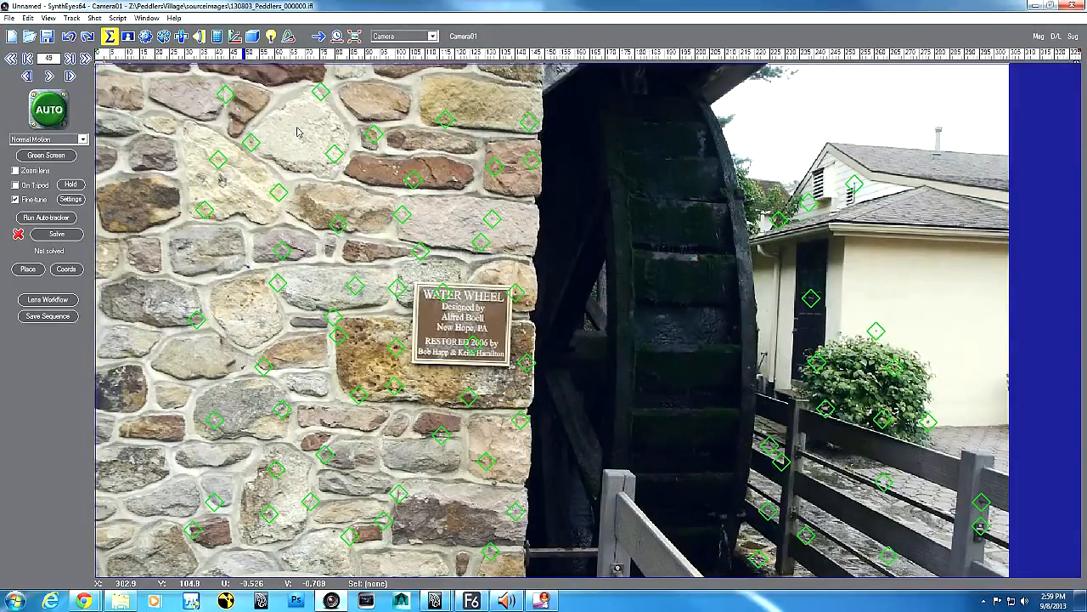
# - Return to the first frame, solve the camera motion, and accept the solve
pyautogui.moveTo(248, 57); pyautogui.dragTo(84, 58)
pyautogui.click(56, 234)
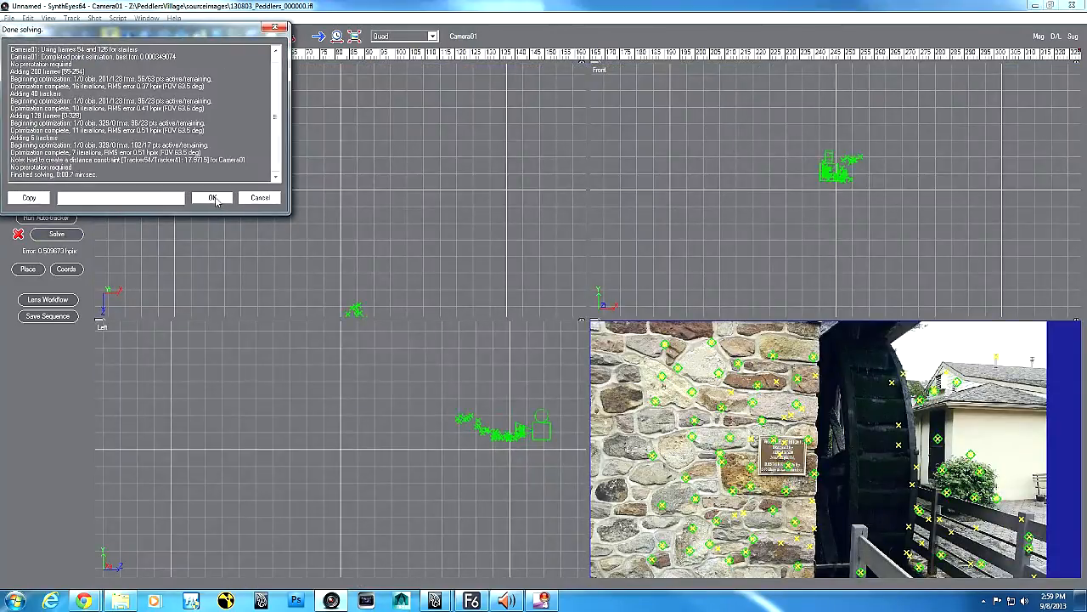
pyautogui.click(212, 199)
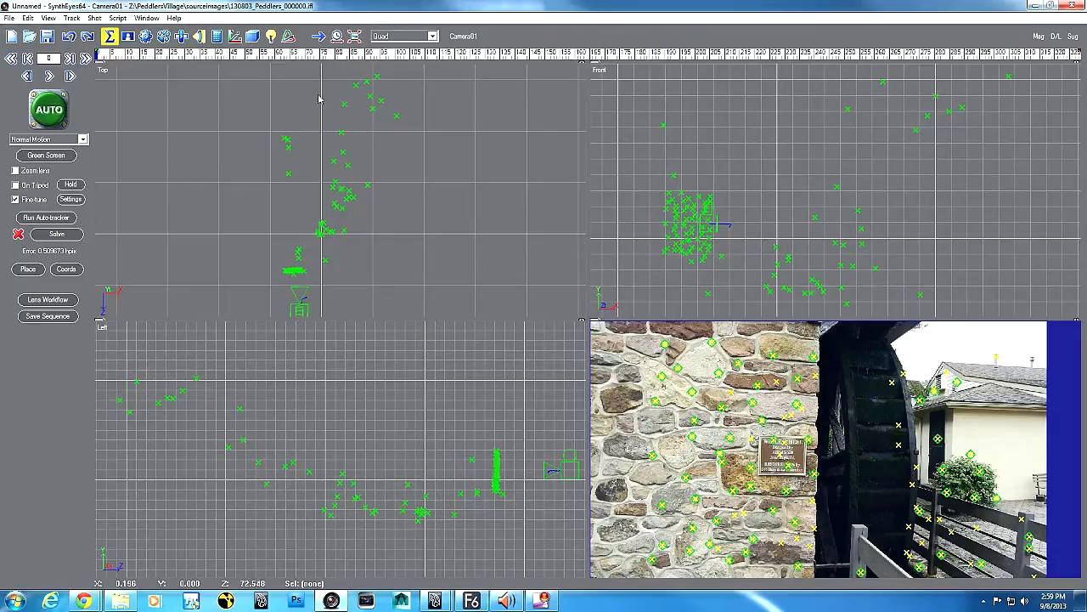
# - At the first frame, enable Calculate Distortion for the lens, solve the camera again, and accept the solve
pyautogui.moveTo(149, 57); pyautogui.dragTo(98, 70)
pyautogui.click(199, 37)
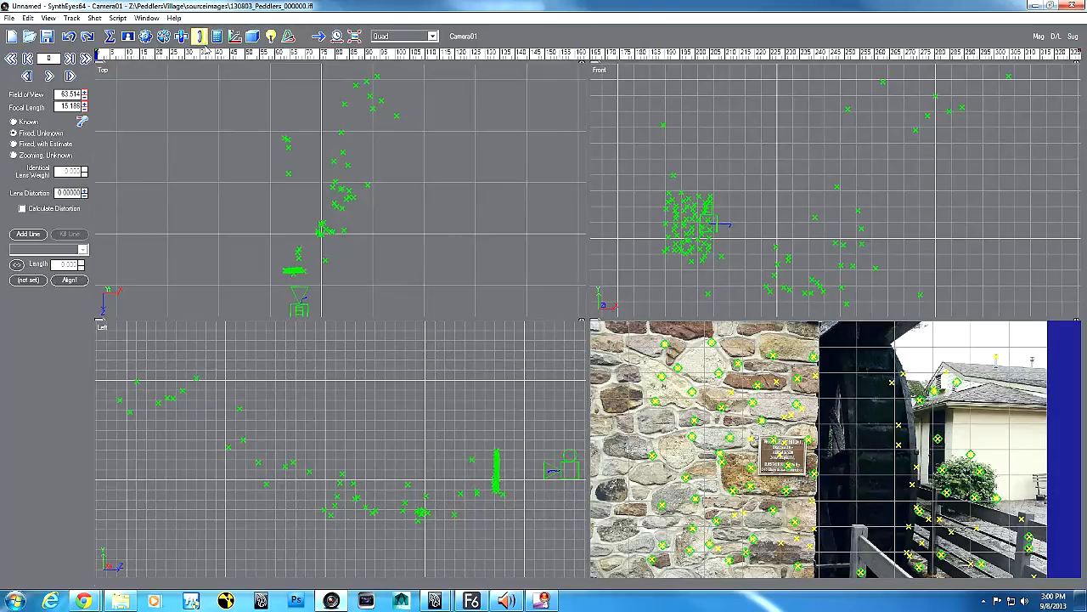
pyautogui.click(22, 209)
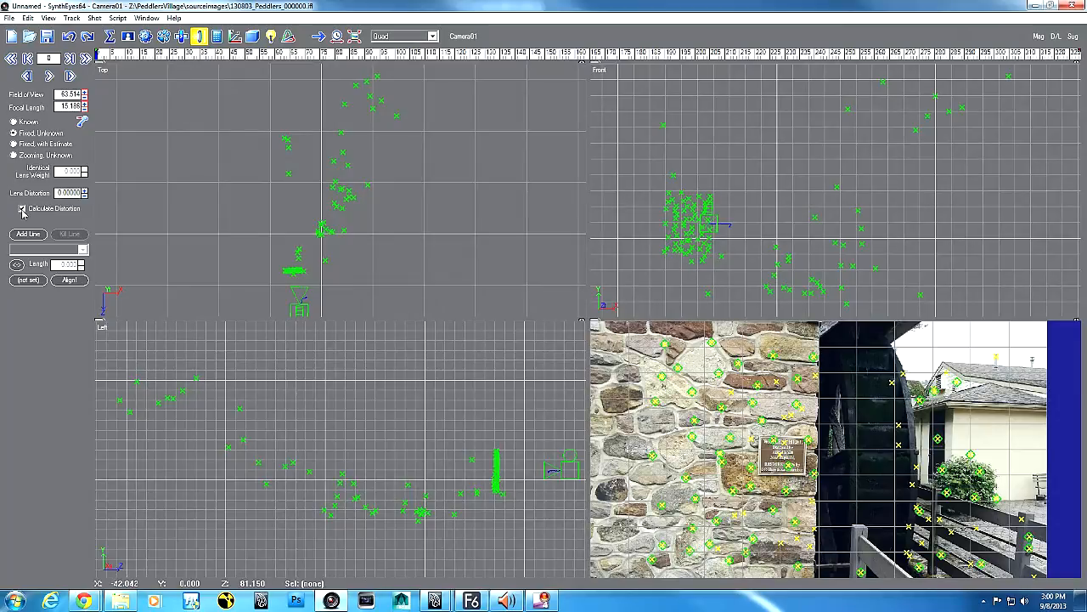
pyautogui.click(109, 37)
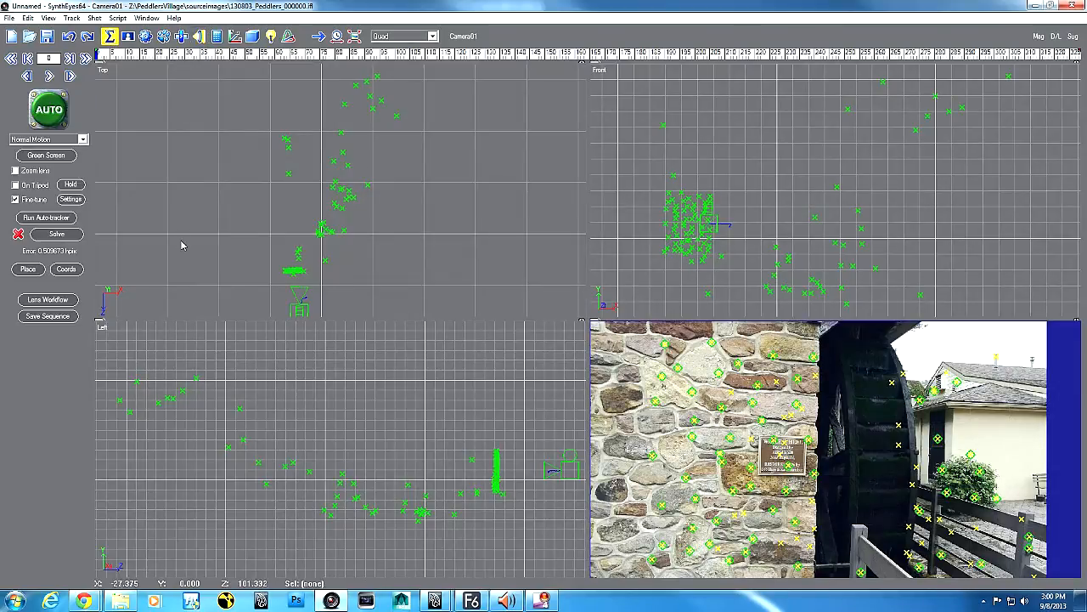
pyautogui.click(57, 235)
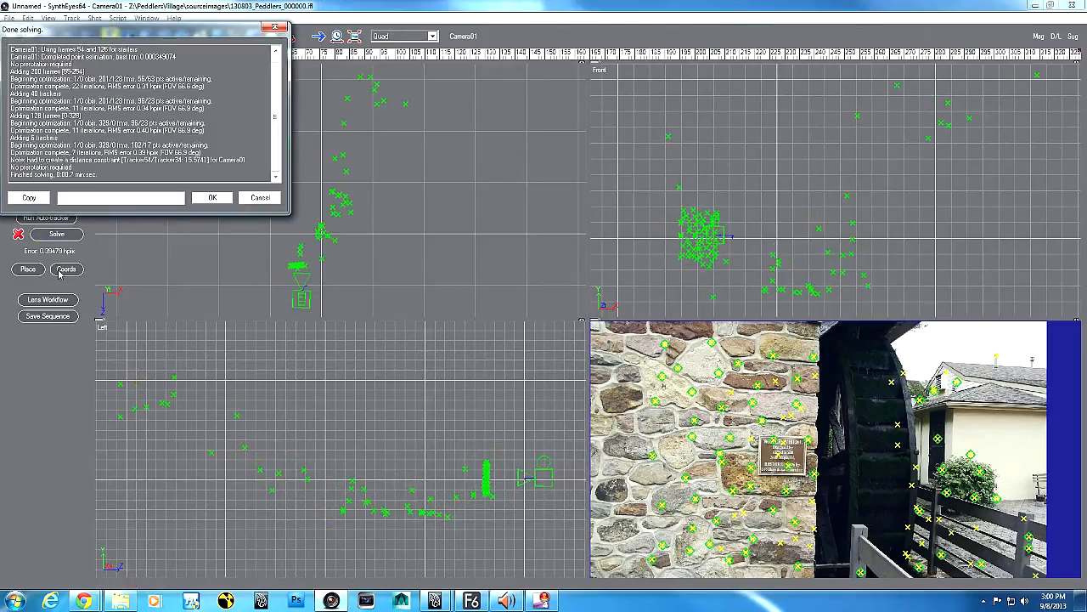
pyautogui.click(228, 200)
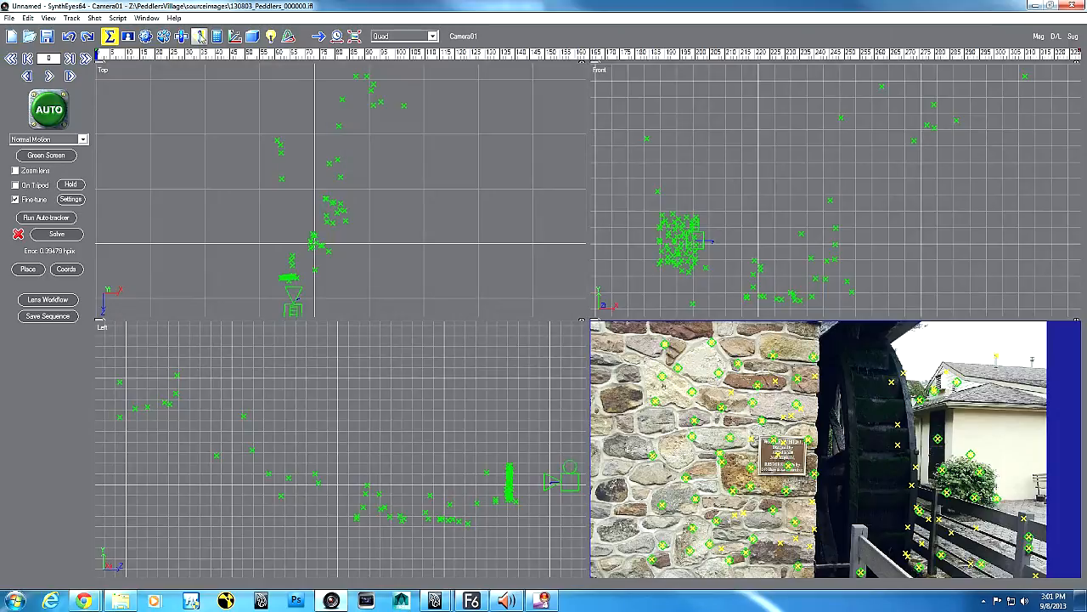
# - Check the calculated lens distortion, and run the Lens Workflow with Undistorted(1) as final output and a margin of 2
pyautogui.click(198, 36)
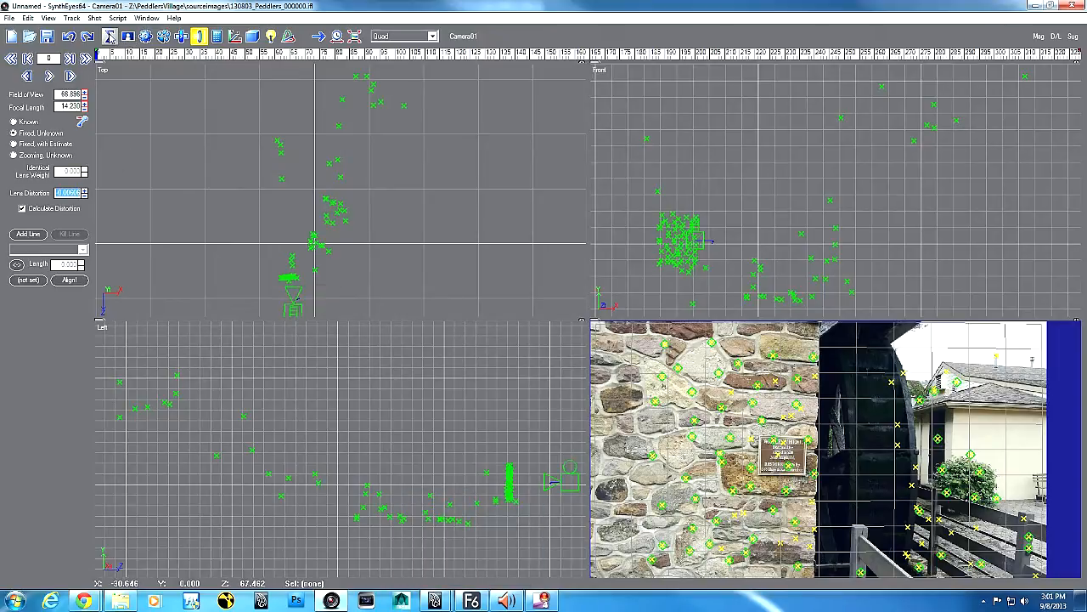
pyautogui.click(110, 36)
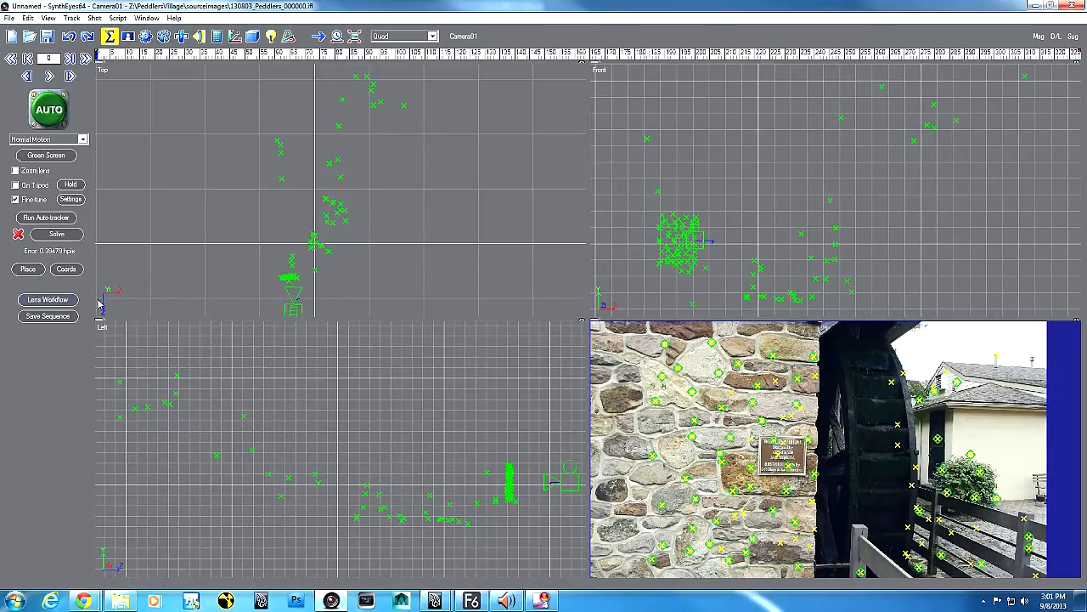
pyautogui.click(51, 303)
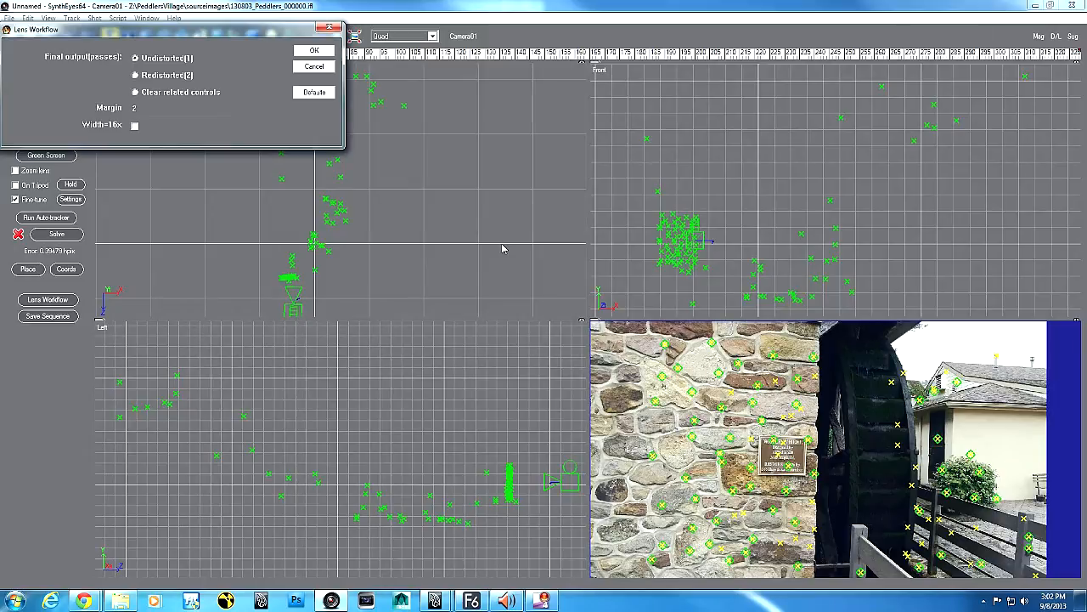
pyautogui.click(320, 52)
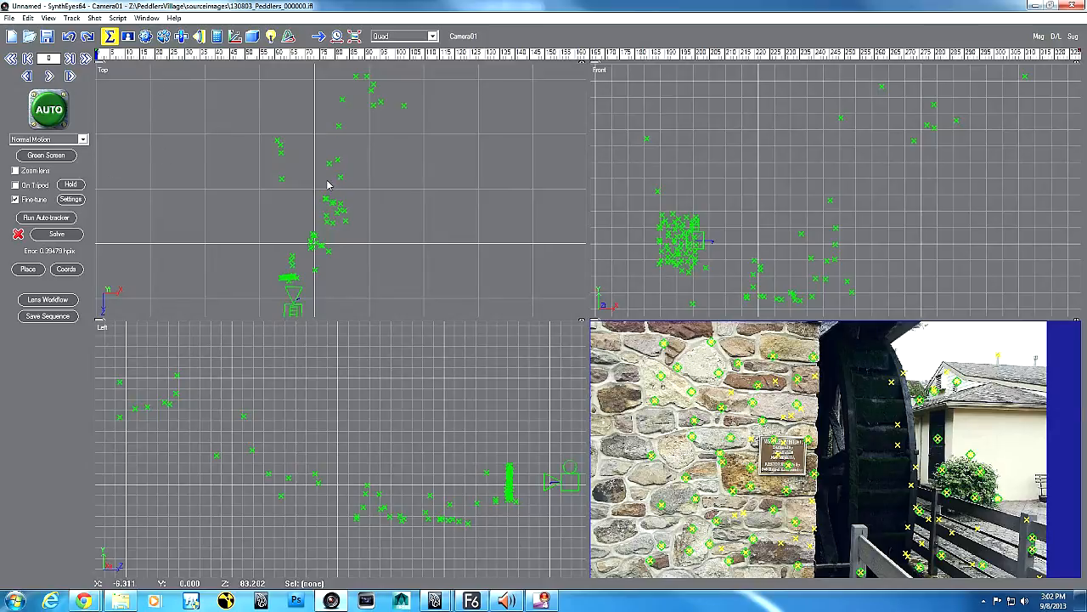
# - Open the saved scene 130803_Peddlers_000000.sni from the PeddlersVillage SynthEyes folder and go to frame 83
pyautogui.click(9, 19)
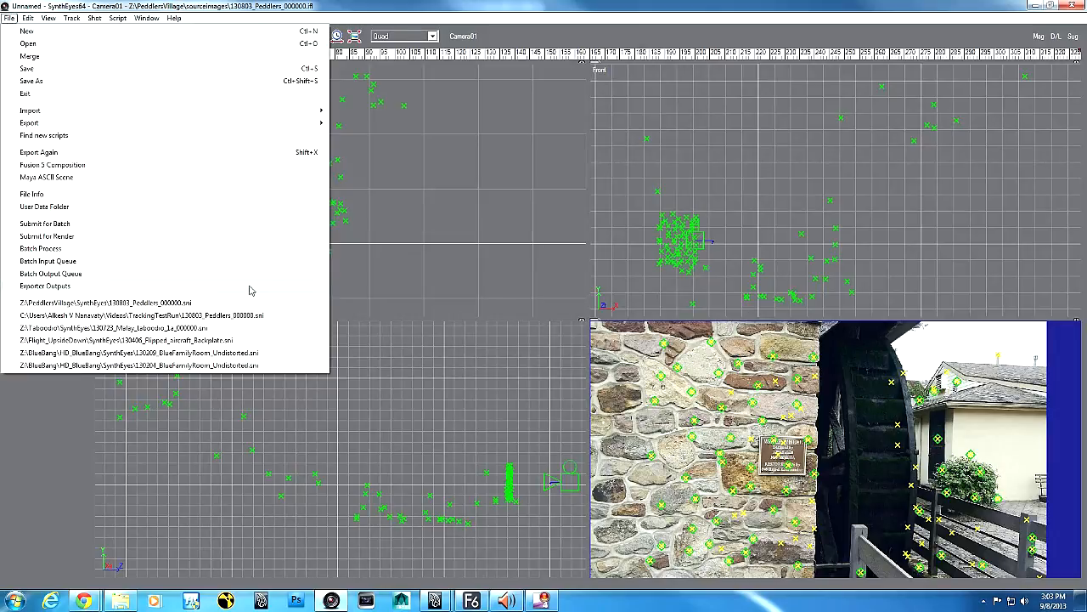
pyautogui.click(100, 303)
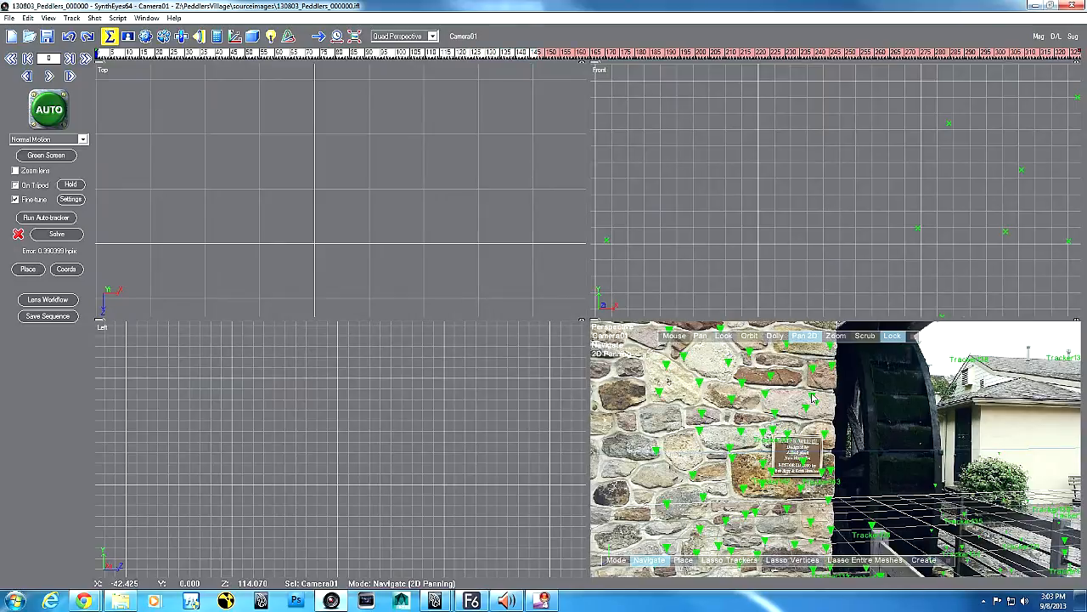
pyautogui.moveTo(366, 56)
pyautogui.mouseDown()
pyautogui.moveTo(253, 54)
pyautogui.moveTo(348, 55)
pyautogui.mouseUp()
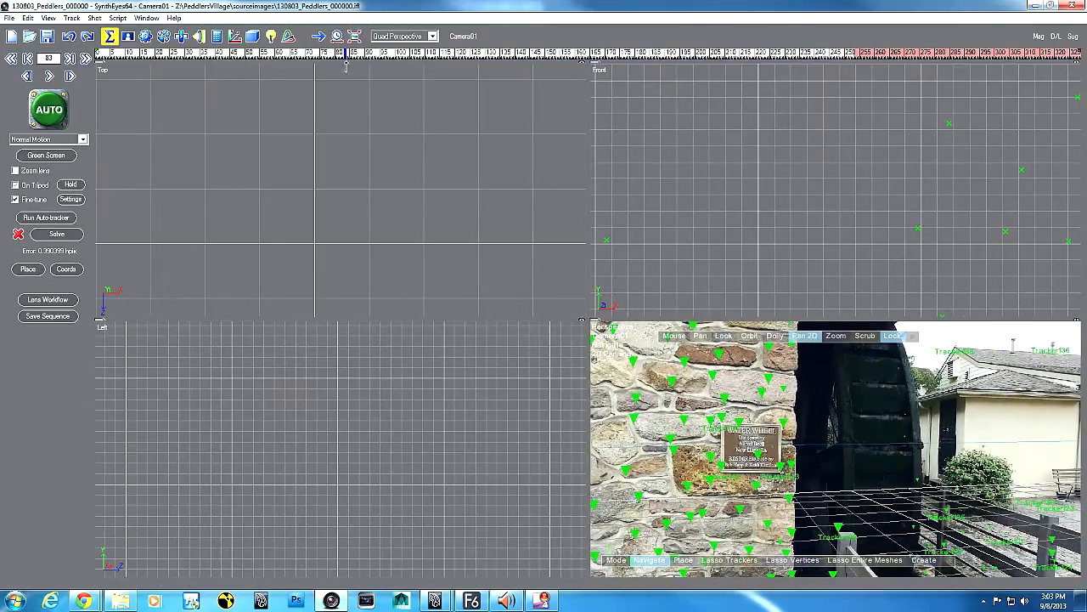
# - Examine the solved tracker points and camera position relative to the ground plane in the Top and Left views
pyautogui.moveTo(307, 211); pyautogui.dragTo(420, 196, button='middle')
pyautogui.click(449, 206)
pyautogui.moveTo(450, 206)
pyautogui.mouseDown()
pyautogui.moveTo(432, 203)
pyautogui.moveTo(468, 192)
pyautogui.mouseUp()
pyautogui.moveTo(468, 192)
pyautogui.mouseDown(button='right')
pyautogui.moveTo(333, 208)
pyautogui.moveTo(366, 213)
pyautogui.moveTo(367, 245)
pyautogui.mouseUp(button='right')
pyautogui.moveTo(396, 162); pyautogui.dragTo(406, 210, button='right')
pyautogui.moveTo(407, 385); pyautogui.dragTo(428, 513, button='right')
pyautogui.moveTo(422, 417); pyautogui.dragTo(423, 477, button='right')
pyautogui.moveTo(332, 432); pyautogui.dragTo(637, 422, button='middle')
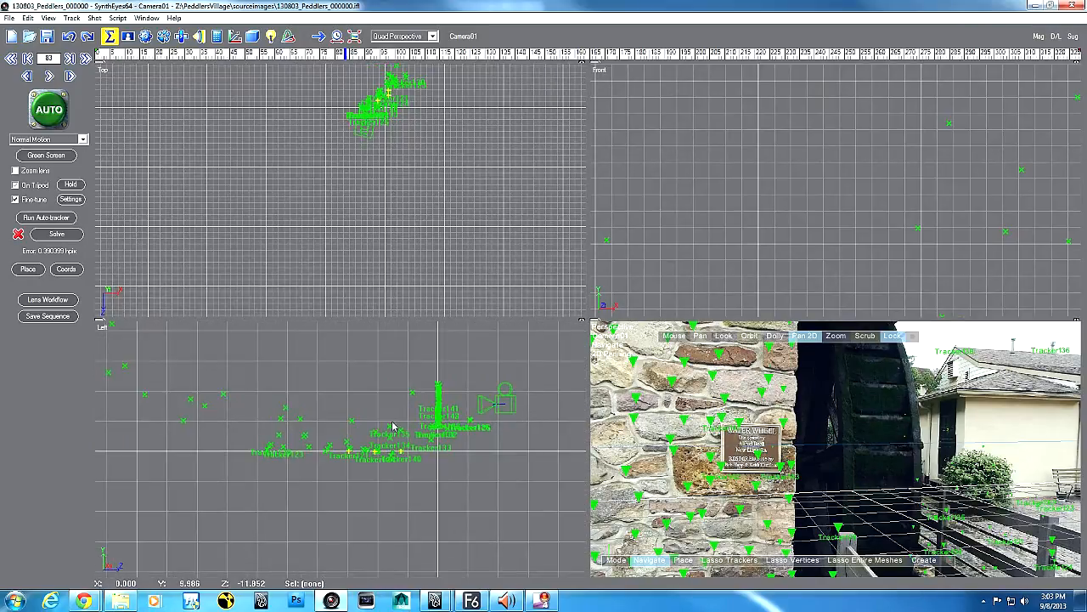
pyautogui.moveTo(373, 398); pyautogui.dragTo(386, 352, button='right')
pyautogui.moveTo(397, 398); pyautogui.dragTo(245, 388, button='middle')
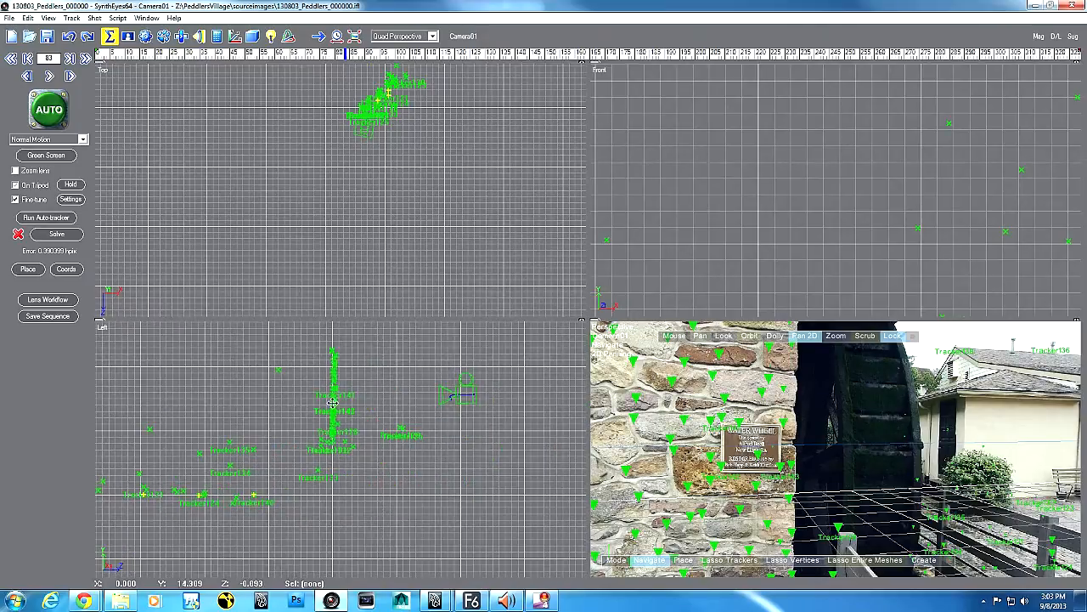
pyautogui.moveTo(282, 473); pyautogui.dragTo(457, 484, button='middle')
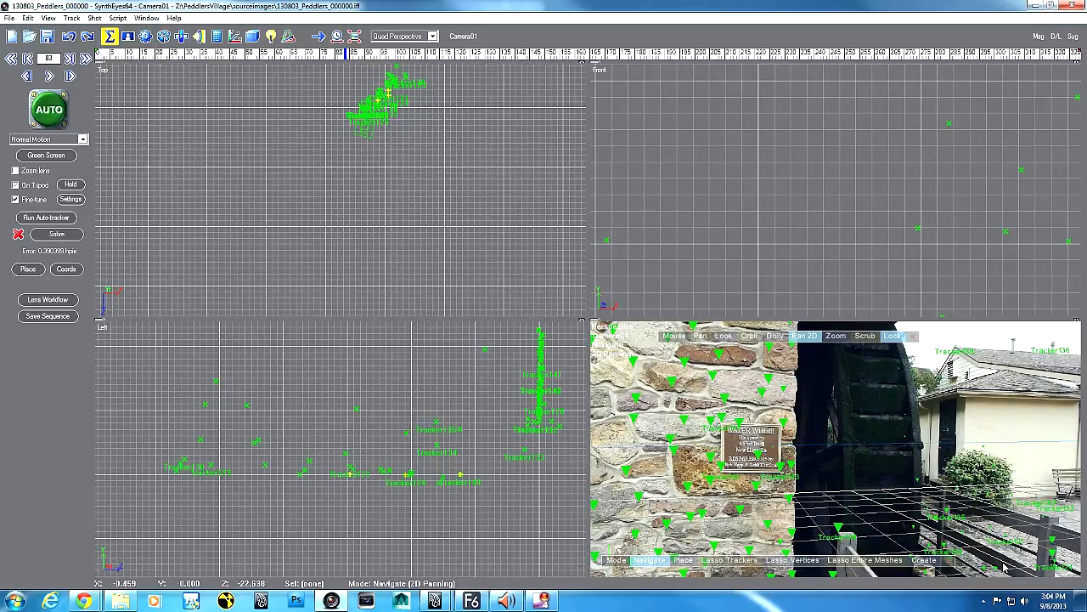
# - Scrub through the shot to check how the perspective grid and solved trackers follow the footage
pyautogui.moveTo(343, 55); pyautogui.dragTo(187, 55)
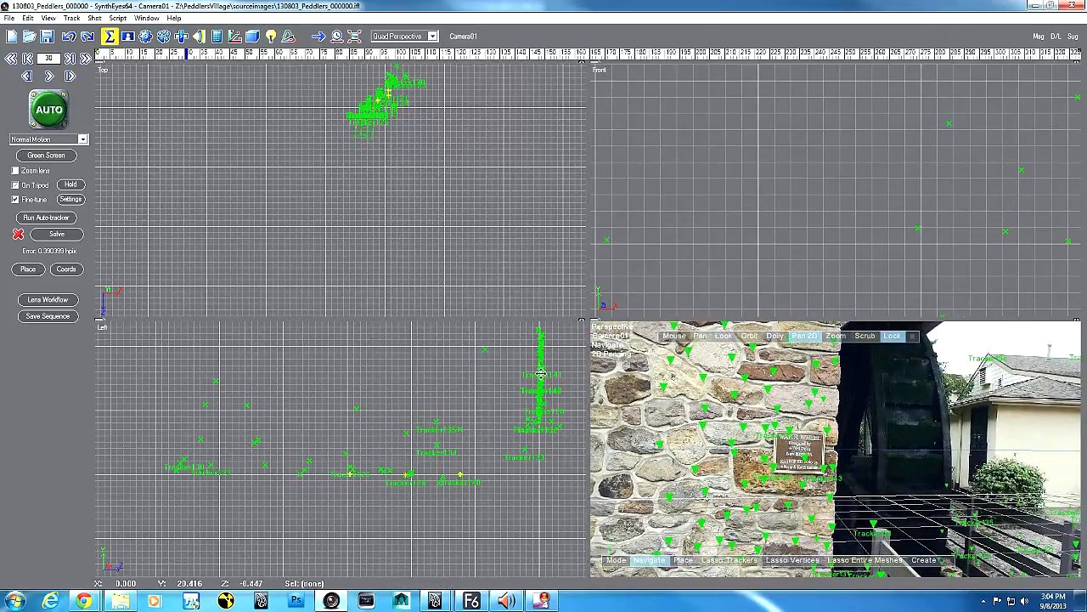
pyautogui.click(517, 54)
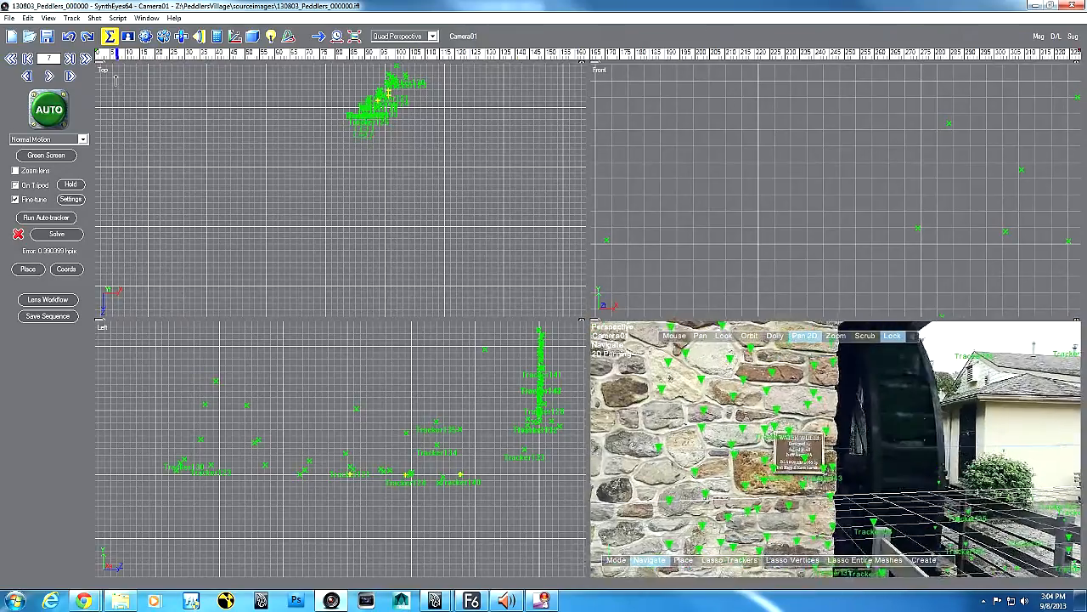
pyautogui.click(9, 18)
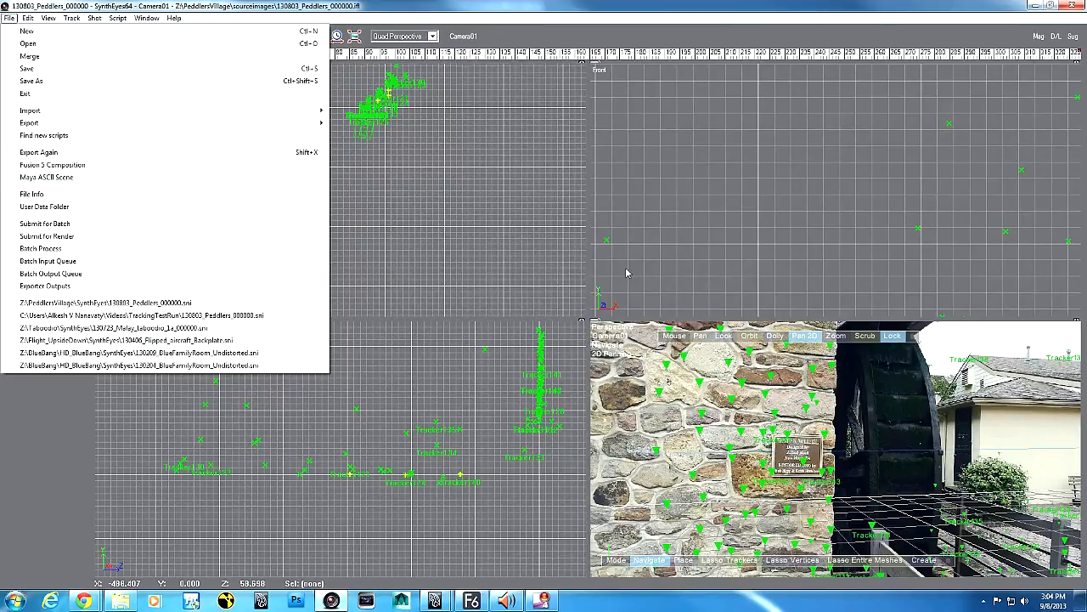
pyautogui.click(665, 283)
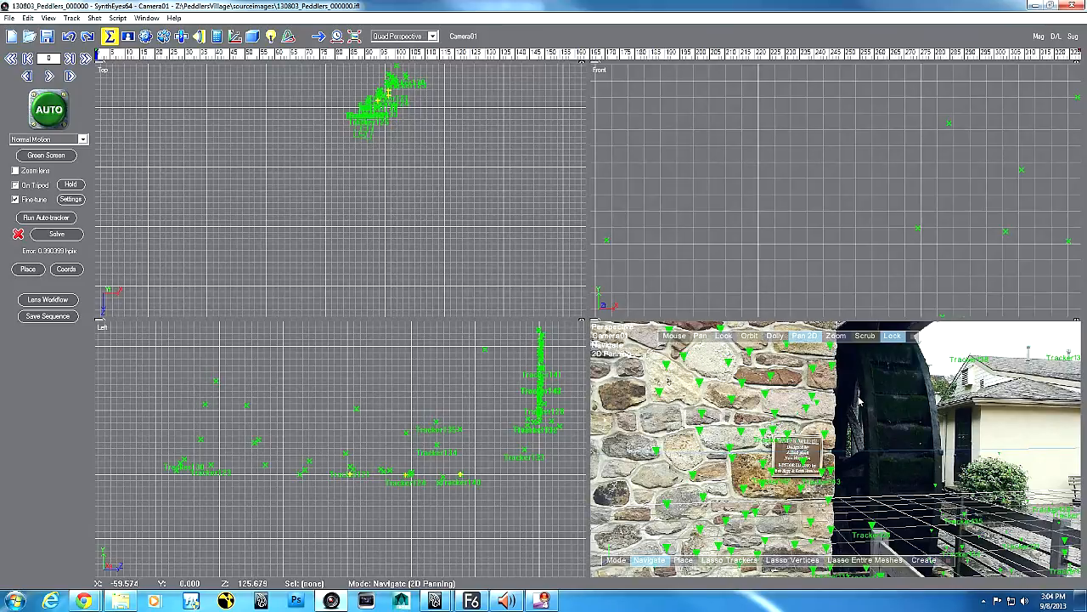
# - Start a new scene from the image sequence beginning with 130803_Peddlers_000000.jpeg and accept the shot settings
pyautogui.click(10, 18)
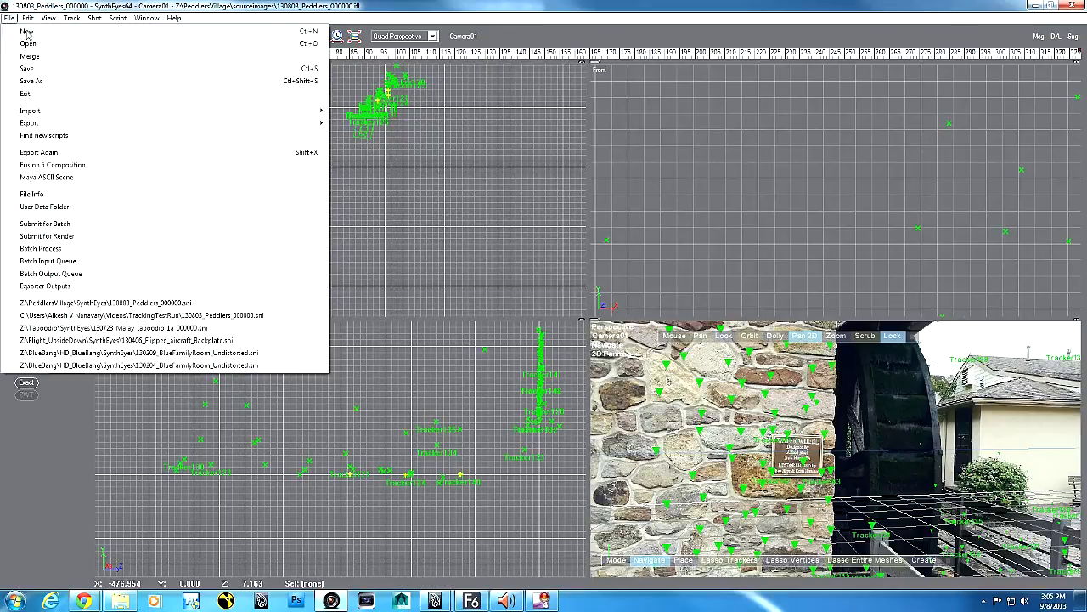
pyautogui.click(32, 31)
pyautogui.click(560, 336)
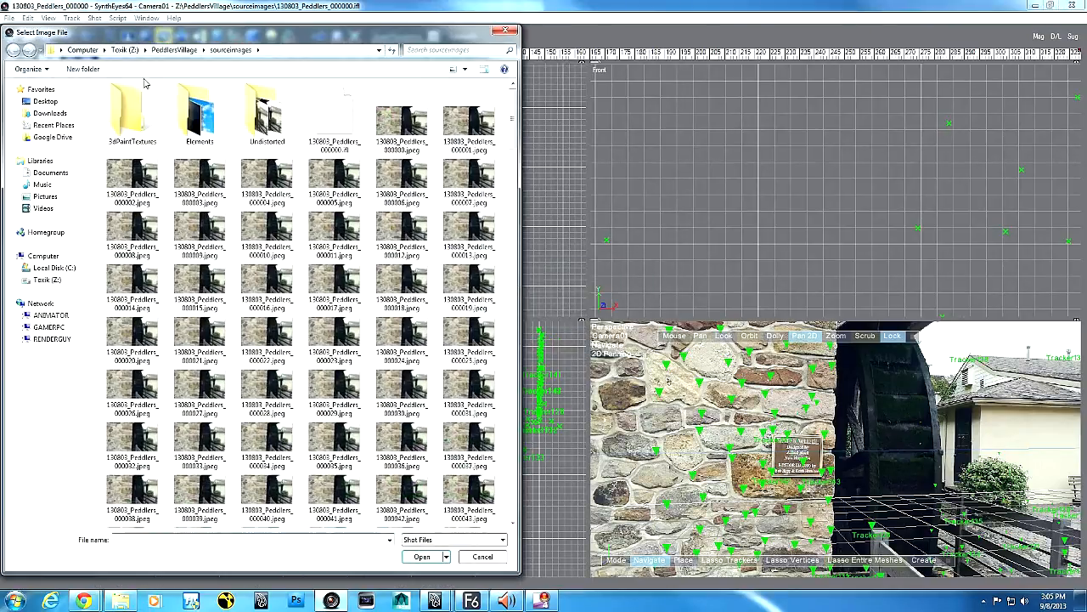
pyautogui.doubleClick(404, 121)
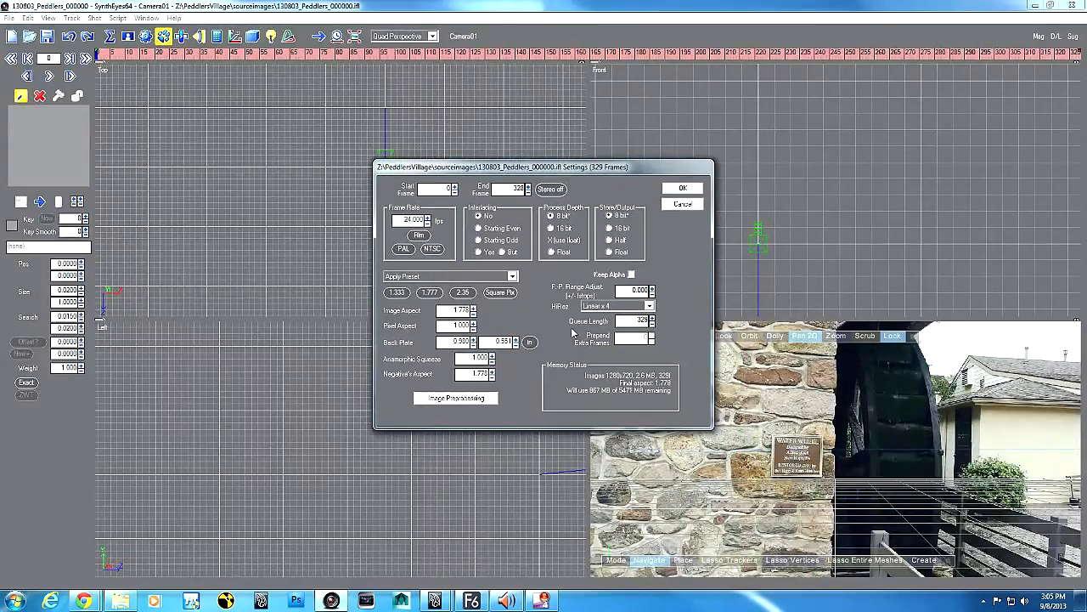
pyautogui.click(683, 188)
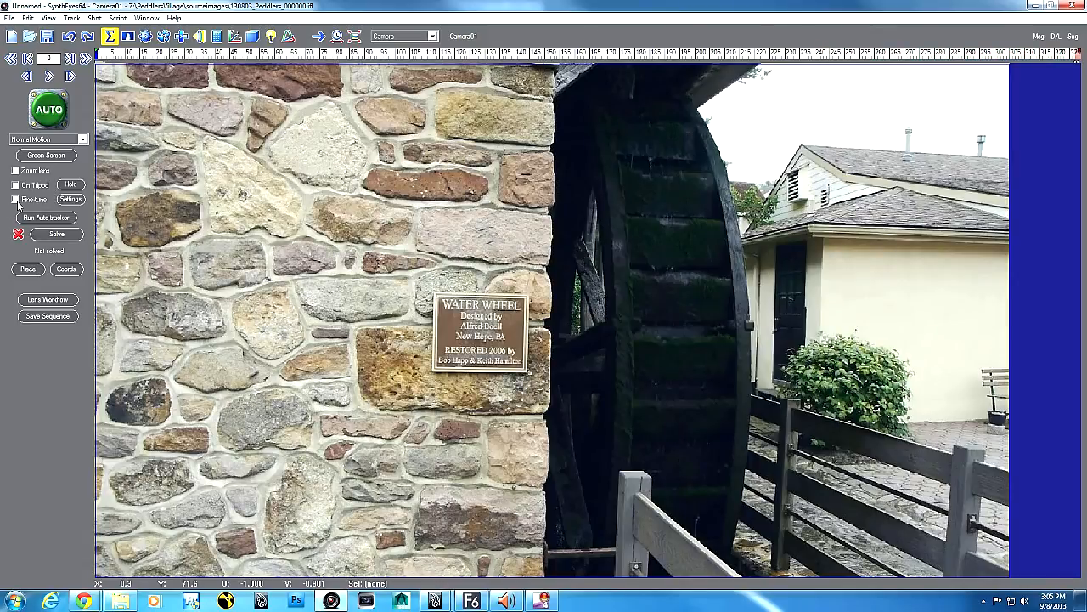
# - Run the auto-tracker on the new shot, solve the camera motion, and accept the solve
pyautogui.click(56, 234)
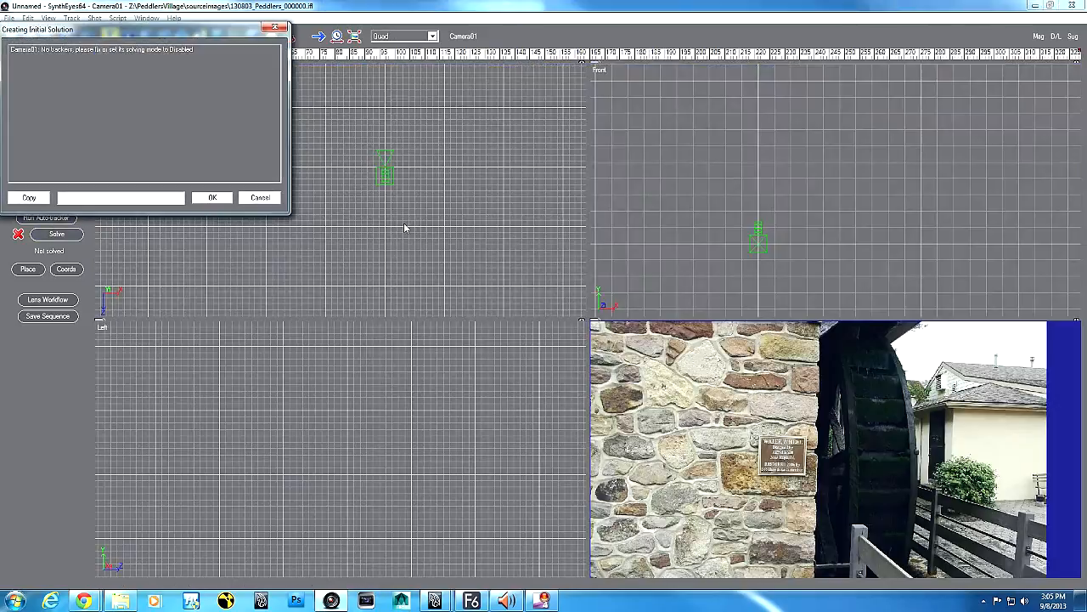
pyautogui.click(228, 199)
pyautogui.click(53, 220)
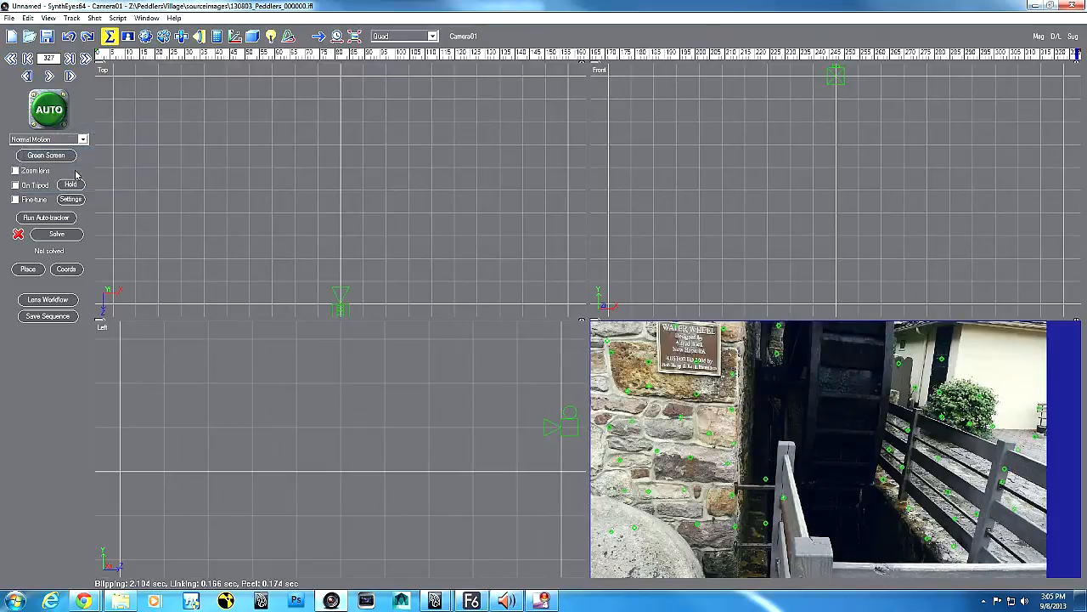
pyautogui.click(57, 234)
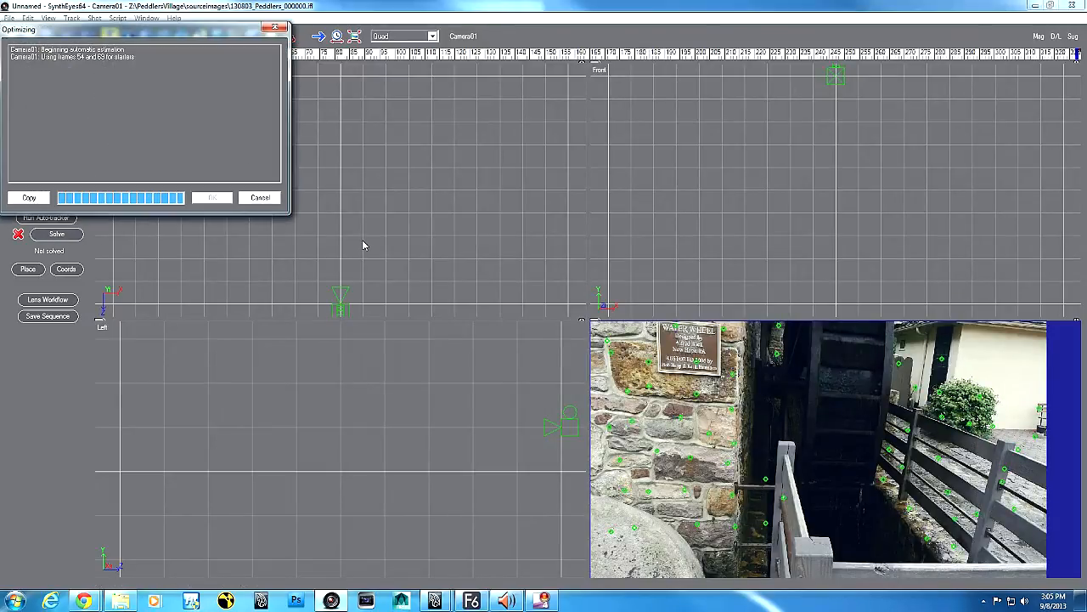
pyautogui.click(212, 199)
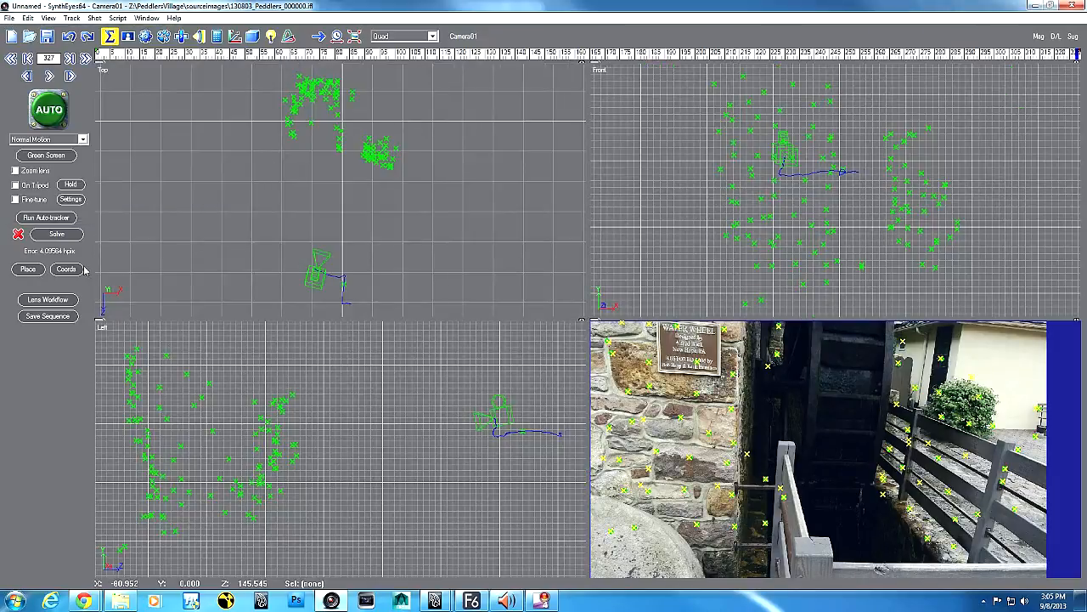
# - Delete the tracker on the turning water wheel at frame 34, then re-solve the camera and accept the solve
pyautogui.moveTo(406, 56); pyautogui.dragTo(199, 55)
pyautogui.click(893, 395)
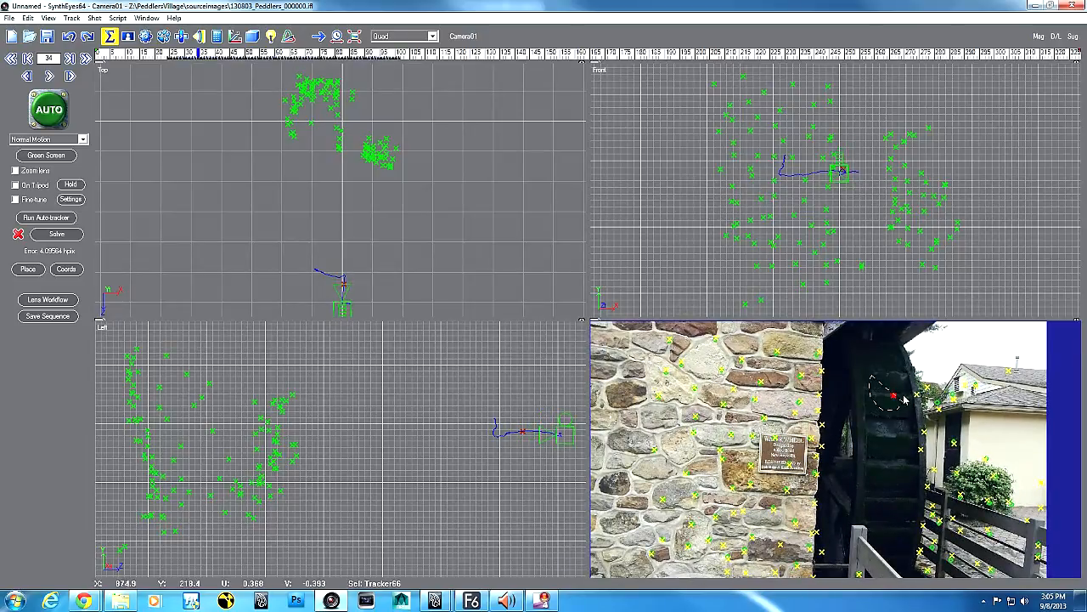
pyautogui.click(611, 247)
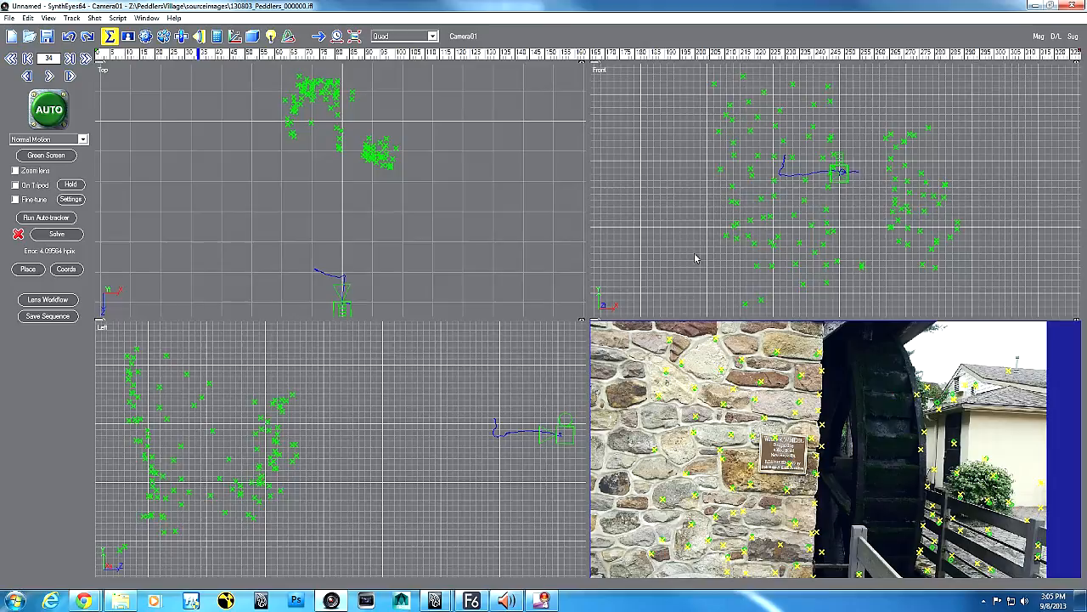
pyautogui.click(53, 237)
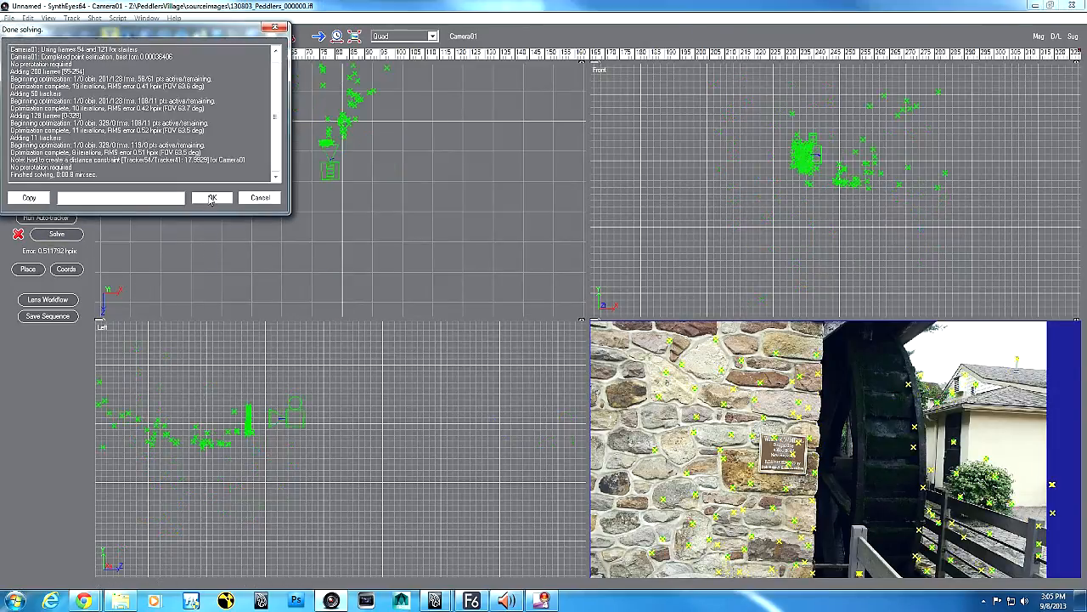
pyautogui.click(212, 198)
# - At frame 81, create a manual tracker on the house's roof peak and raise its Key and Key Smooth values
pyautogui.moveTo(199, 53)
pyautogui.mouseDown()
pyautogui.moveTo(108, 54)
pyautogui.moveTo(410, 90)
pyautogui.moveTo(409, 104)
pyautogui.moveTo(163, 99)
pyautogui.moveTo(372, 125)
pyautogui.moveTo(340, 154)
pyautogui.mouseUp()
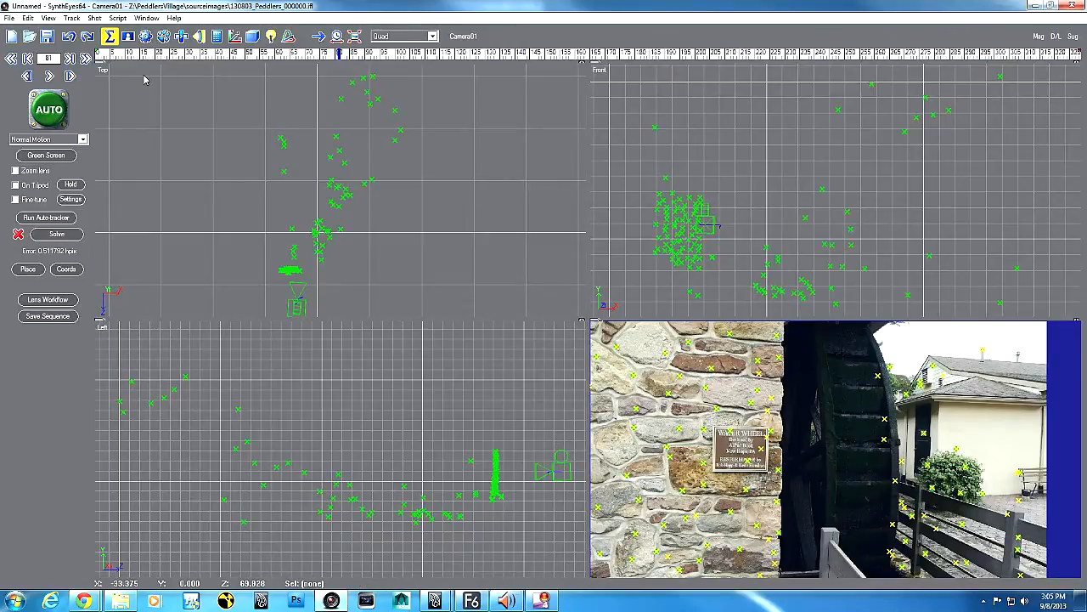
pyautogui.click(164, 37)
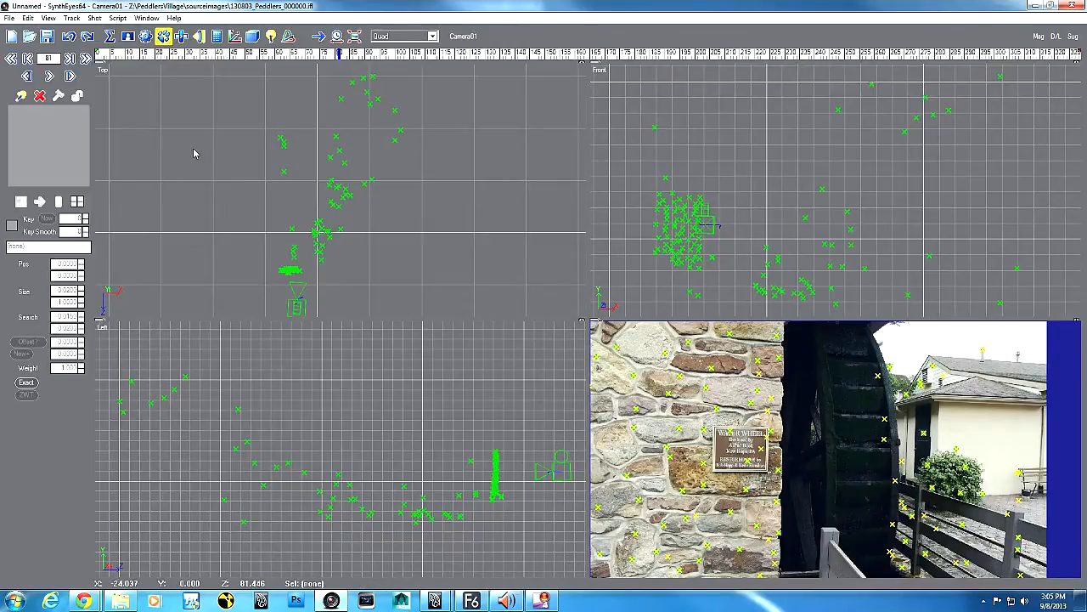
pyautogui.click(20, 96)
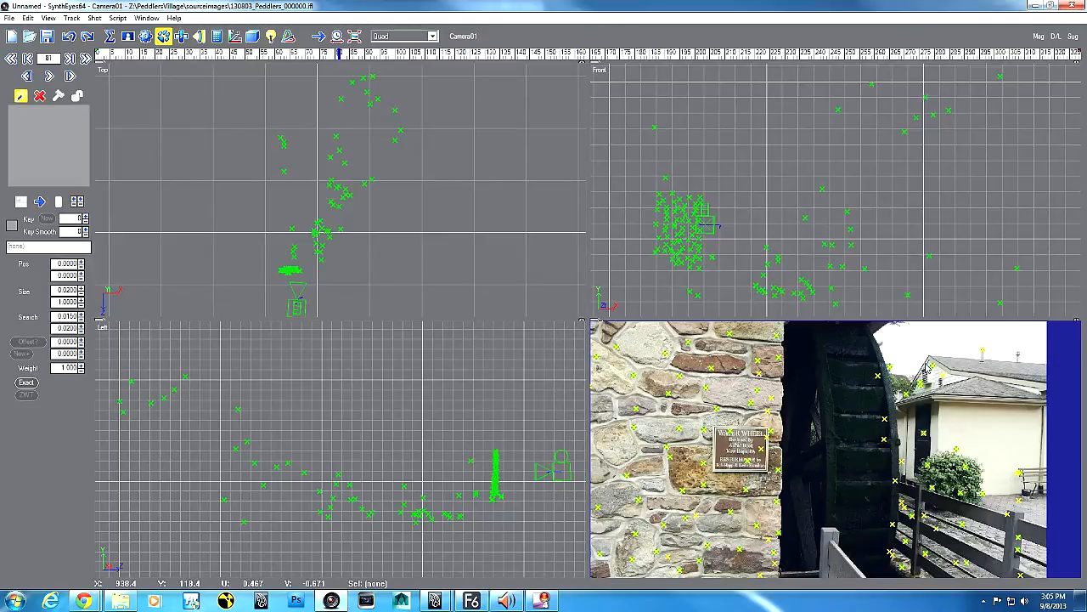
pyautogui.click(928, 355)
pyautogui.moveTo(929, 355); pyautogui.dragTo(930, 358)
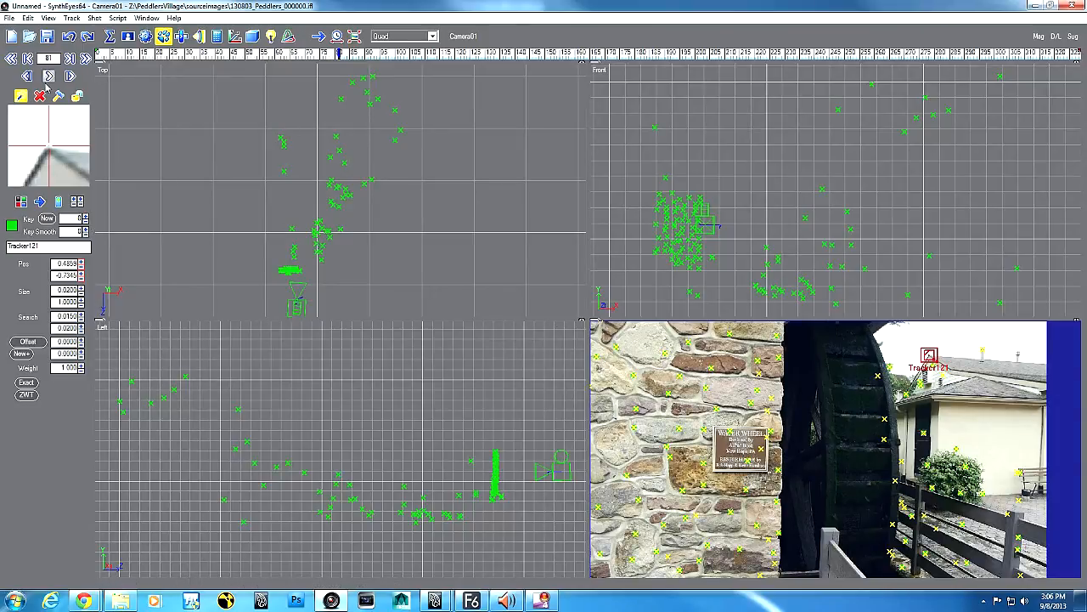
pyautogui.click(85, 217)
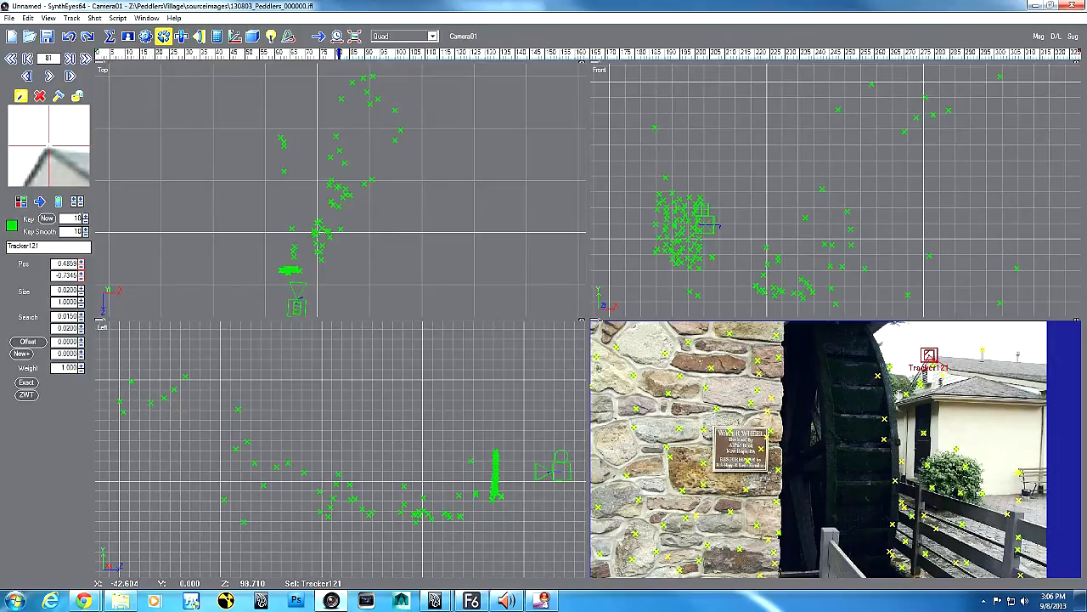
# - Enable the Stop on auto-key and Do not auto-generate keys tracking options
pyautogui.click(72, 18)
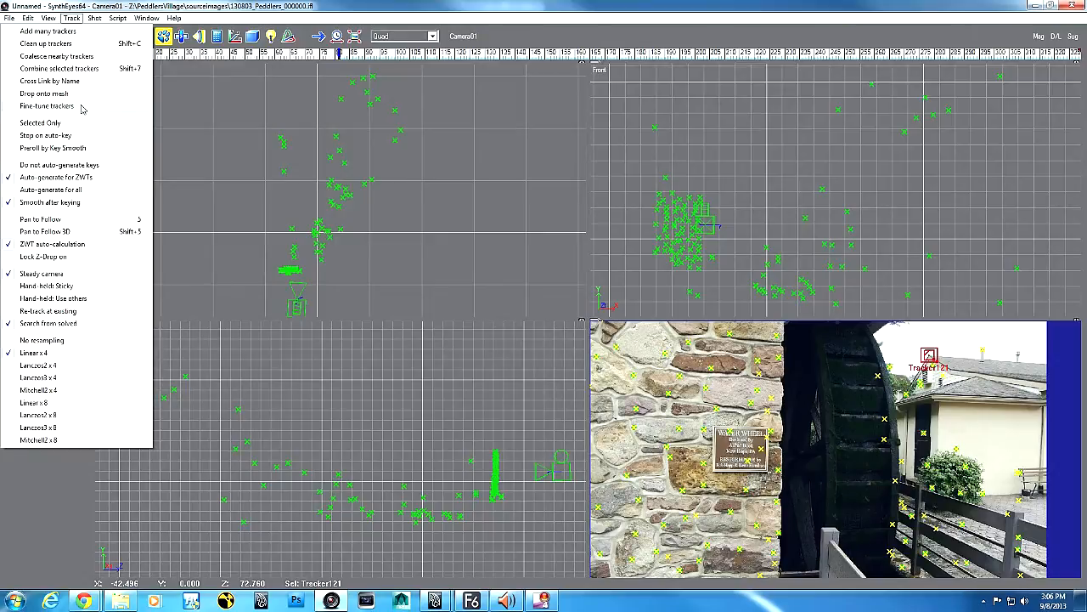
pyautogui.click(78, 137)
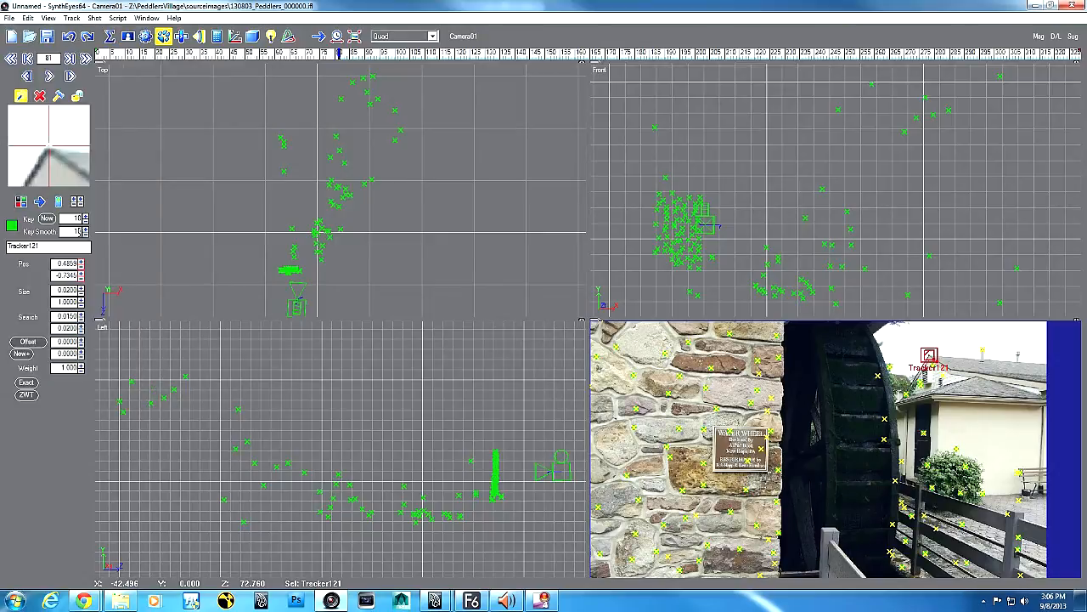
pyautogui.click(72, 18)
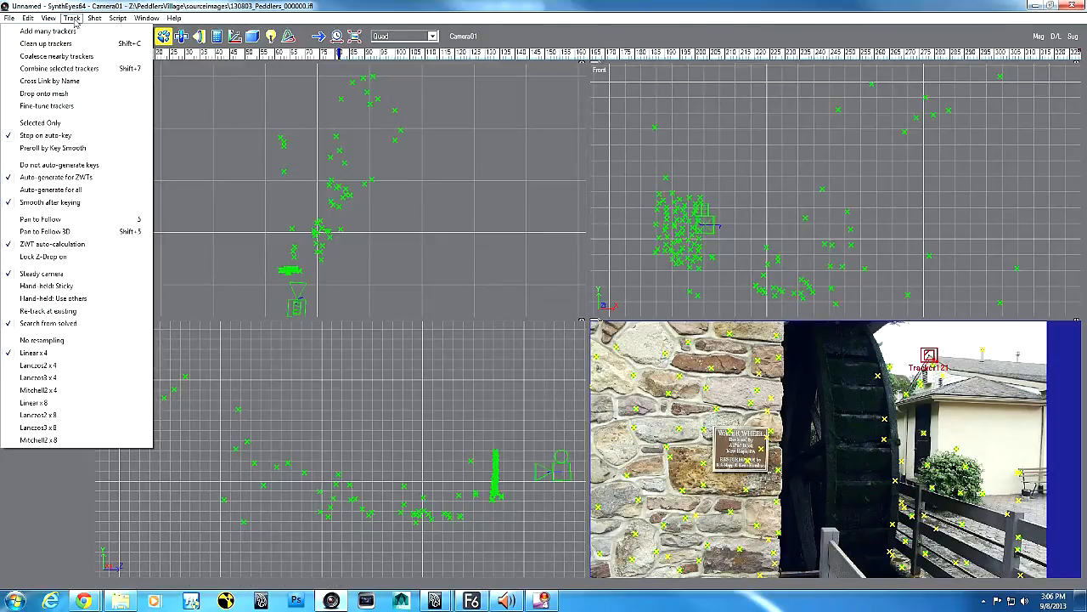
pyautogui.click(64, 165)
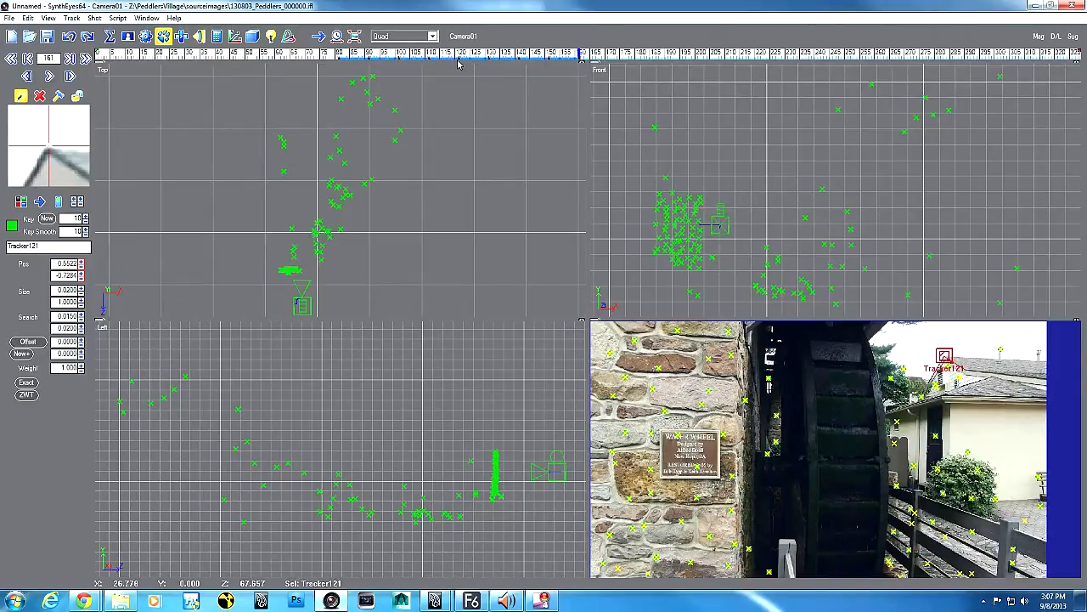
# - Play the shot to track the roof-peak tracker forward to the end and review it at frame 209
pyautogui.press('space')
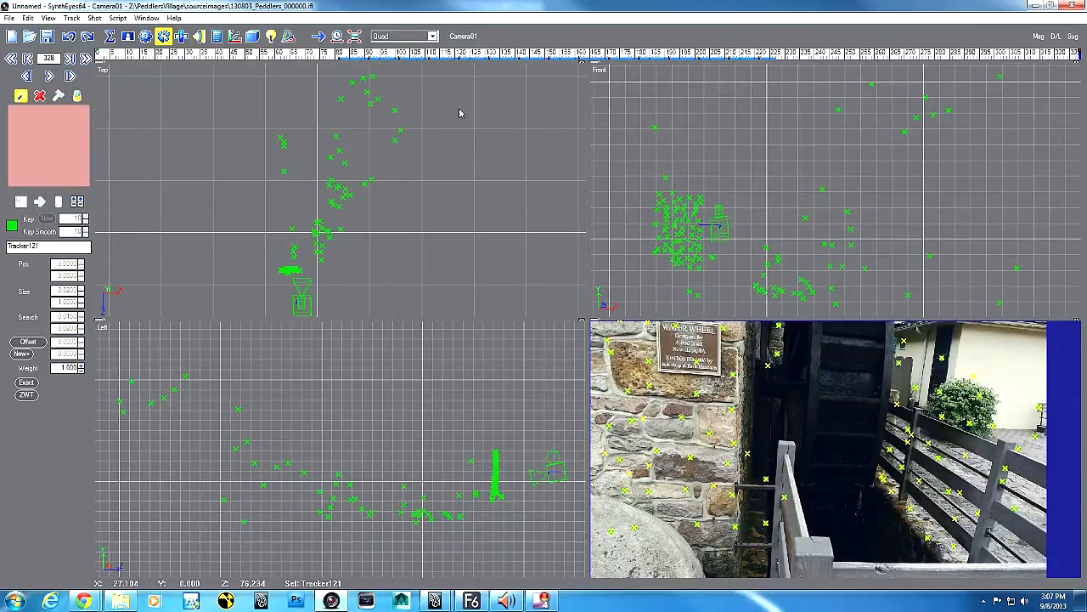
pyautogui.moveTo(385, 55); pyautogui.dragTo(722, 78)
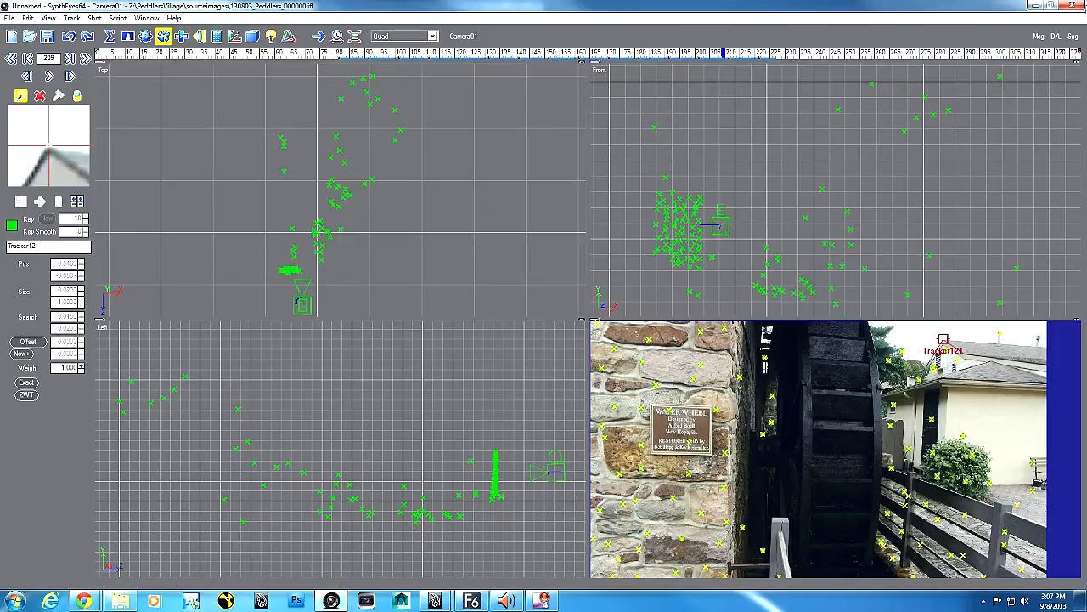
# - Switch to the 130803_Peddlers.ma scene in Maya and inspect the tracked camera by selecting and deselecting Camera01
pyautogui.click(1035, 7)
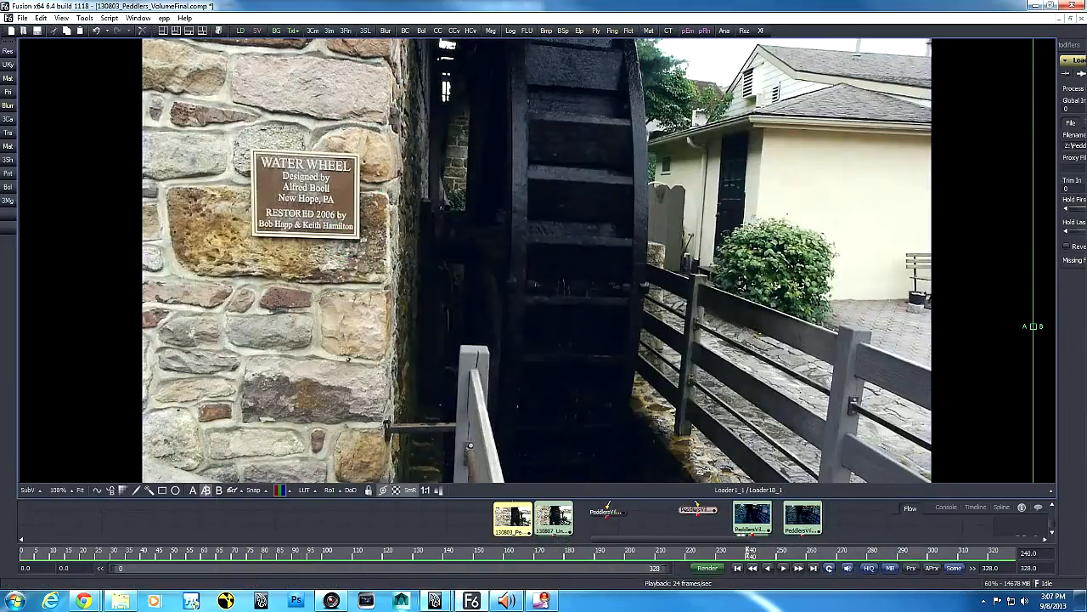
pyautogui.moveTo(434, 602)
pyautogui.click(486, 544)
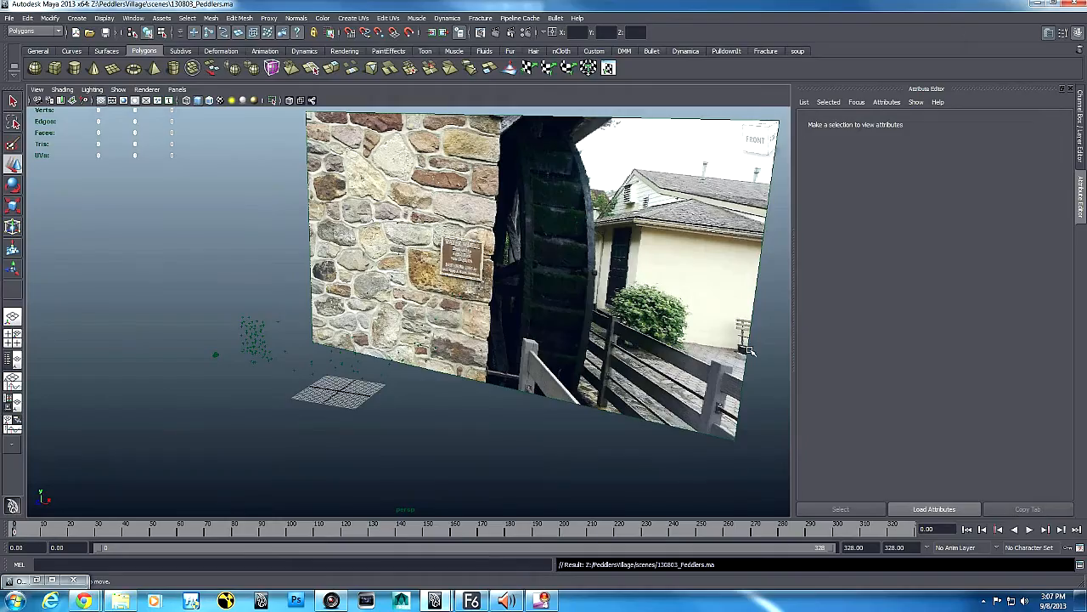
pyautogui.click(213, 355)
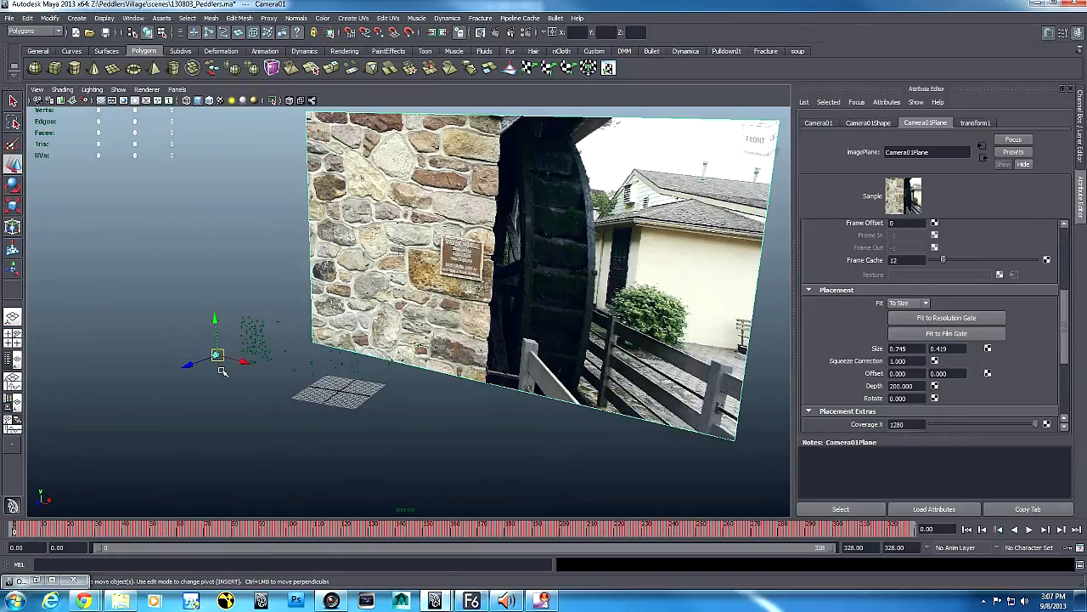
pyautogui.click(234, 404)
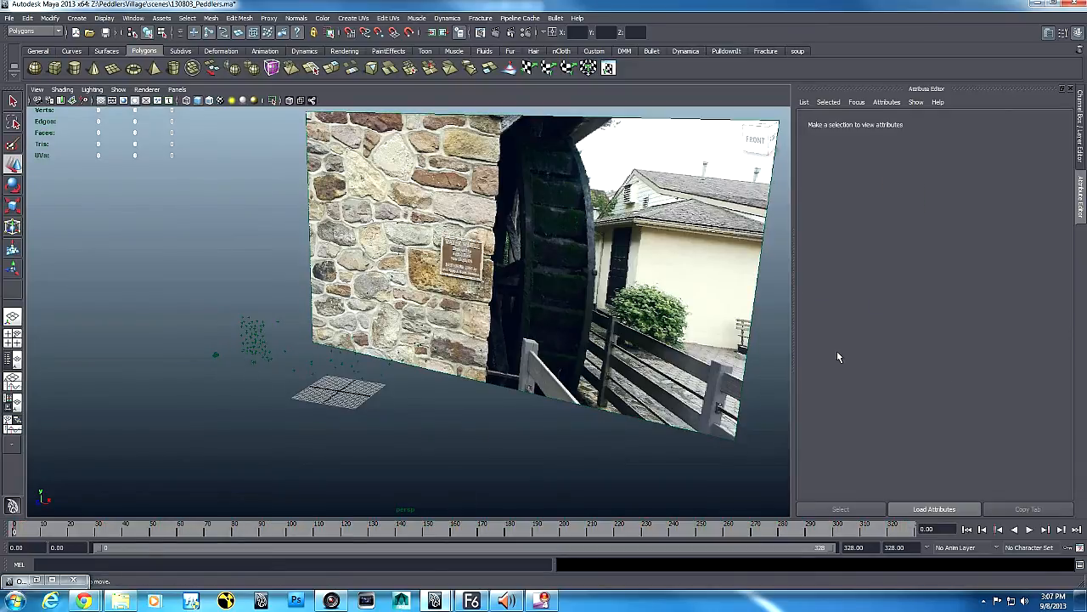
# - Make the Geo_Layer visible and examine the modelled buildings, ground and water wheel from several angles
pyautogui.click(1080, 157)
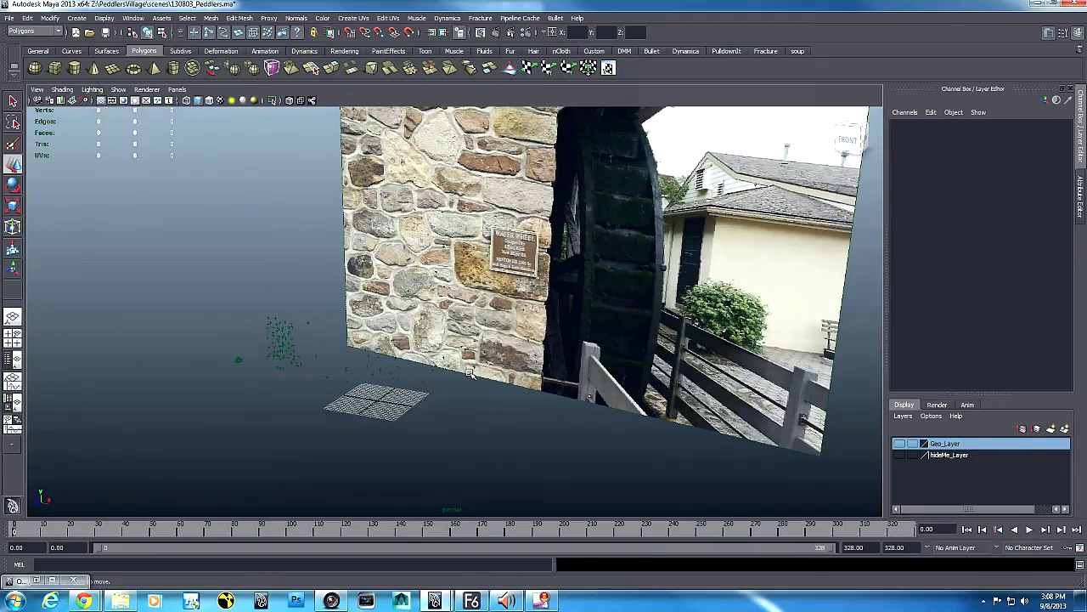
pyautogui.keyDown('alt'); pyautogui.moveTo(440, 387); pyautogui.dragTo(538, 359); pyautogui.keyUp('alt')
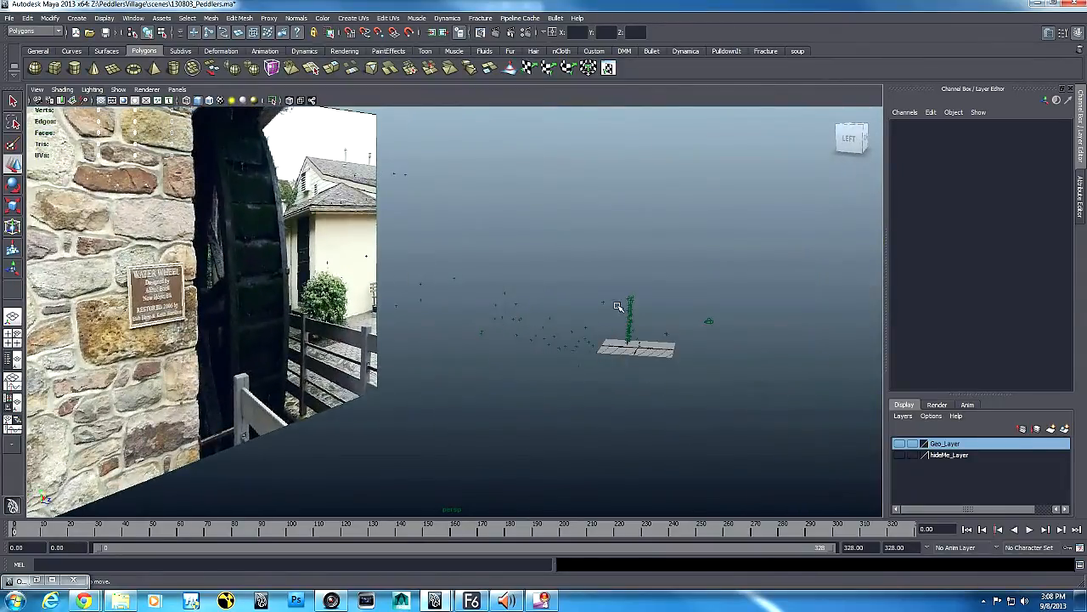
pyautogui.keyDown('alt'); pyautogui.moveTo(672, 367); pyautogui.dragTo(643, 387); pyautogui.keyUp('alt')
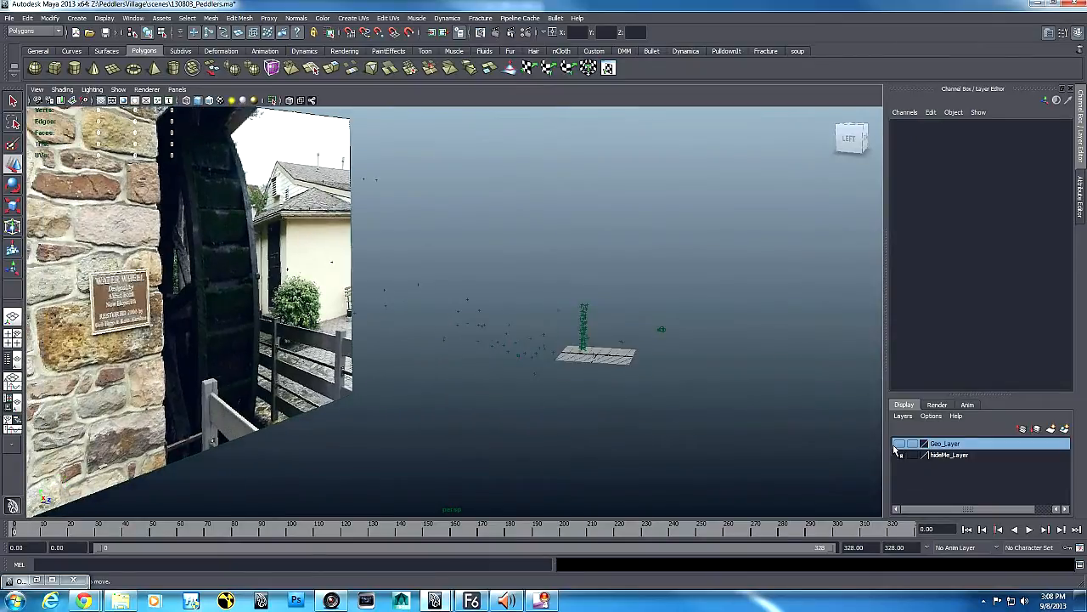
pyautogui.click(902, 444)
pyautogui.keyDown('alt'); pyautogui.moveTo(789, 372); pyautogui.dragTo(617, 365); pyautogui.keyUp('alt')
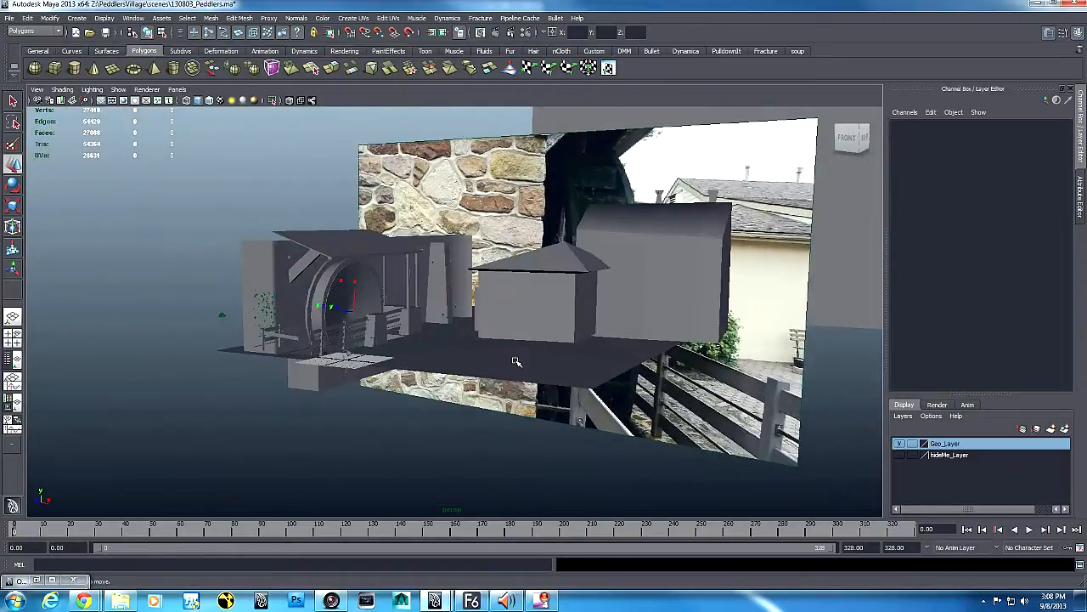
pyautogui.keyDown('alt'); pyautogui.moveTo(498, 361); pyautogui.dragTo(509, 404); pyautogui.keyUp('alt')
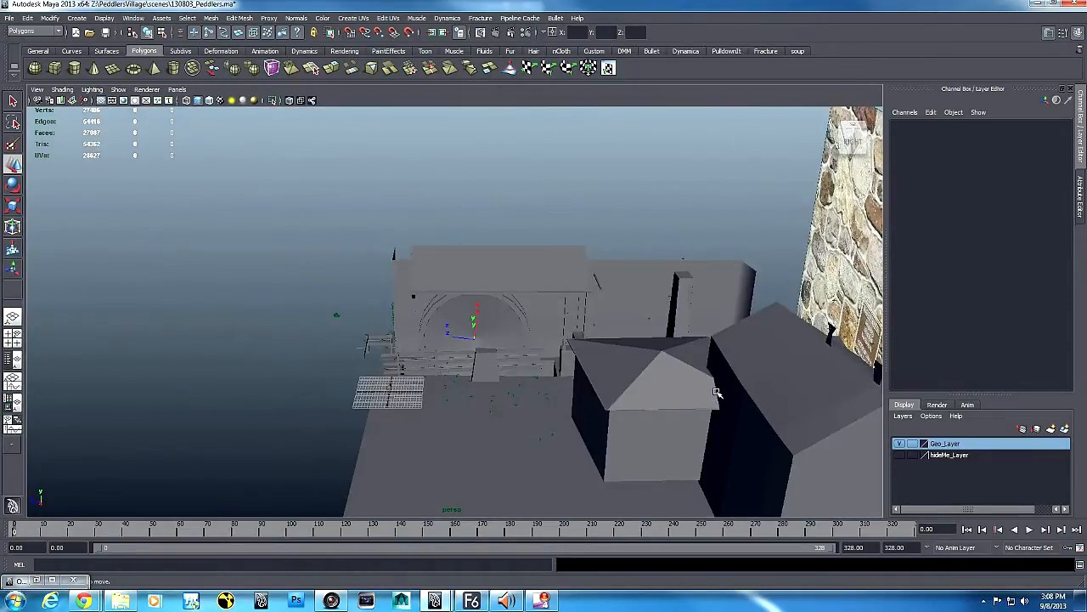
pyautogui.keyDown('alt'); pyautogui.moveTo(567, 437); pyautogui.dragTo(476, 400); pyautogui.keyUp('alt')
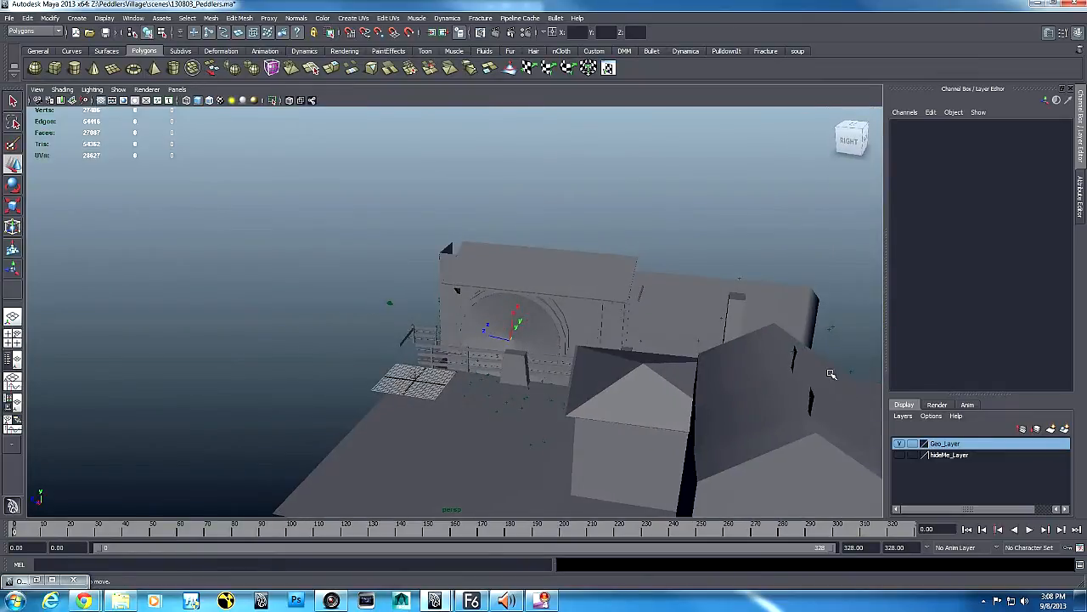
pyautogui.keyDown('alt'); pyautogui.moveTo(802, 397); pyautogui.dragTo(719, 378, button='middle'); pyautogui.keyUp('alt')
pyautogui.keyDown('alt'); pyautogui.moveTo(718, 378); pyautogui.dragTo(624, 368); pyautogui.keyUp('alt')
pyautogui.keyDown('alt'); pyautogui.moveTo(624, 369); pyautogui.dragTo(602, 435, button='middle'); pyautogui.keyUp('alt')
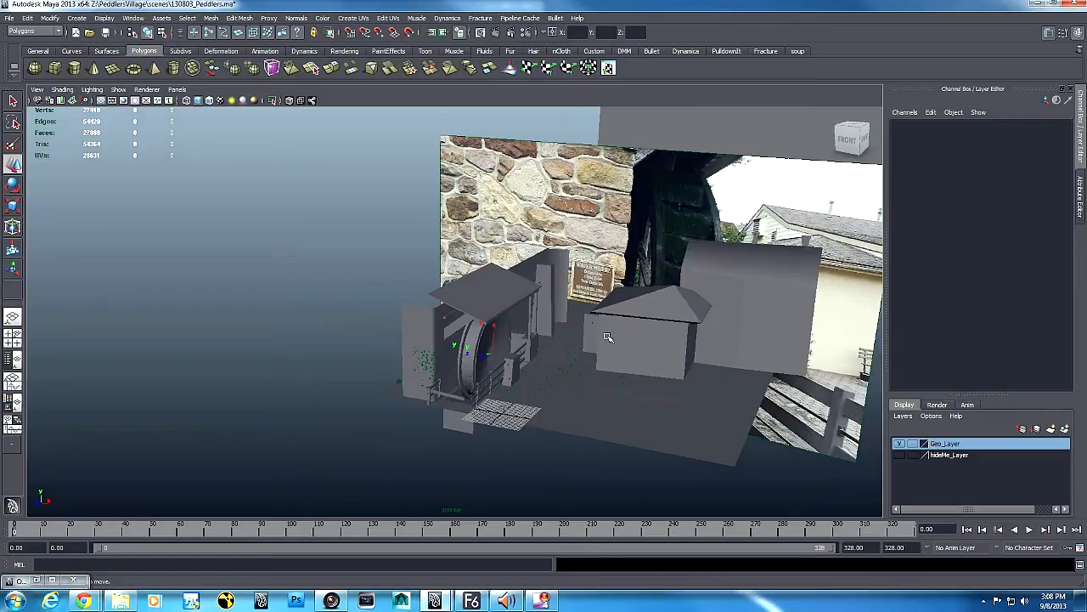
# - Select the small house building_001, inspect the FBX export options and folder for the selection, and close them without exporting
pyautogui.click(686, 344)
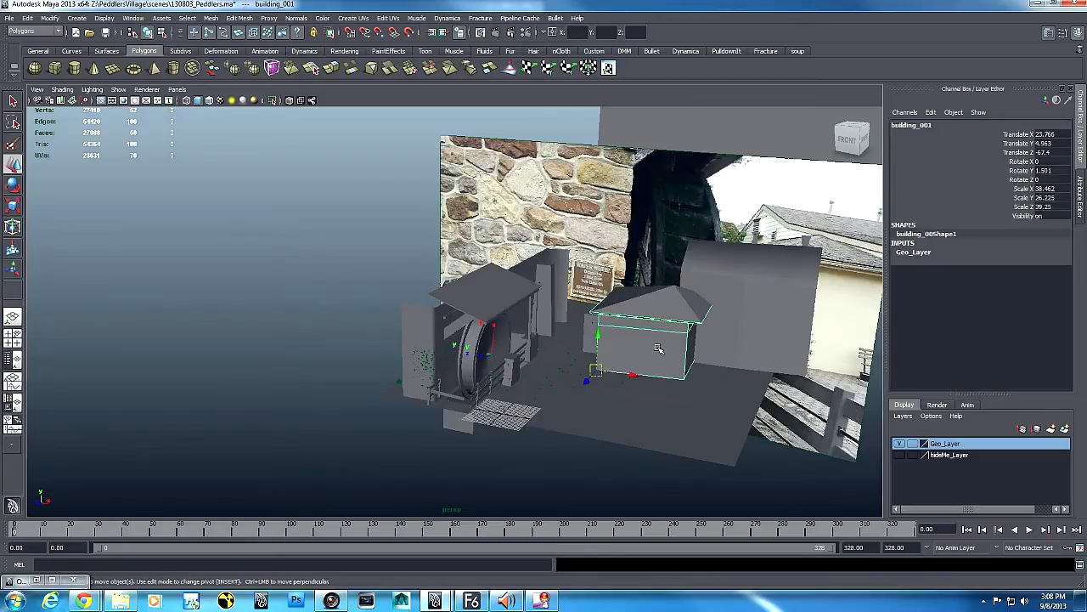
pyautogui.click(9, 17)
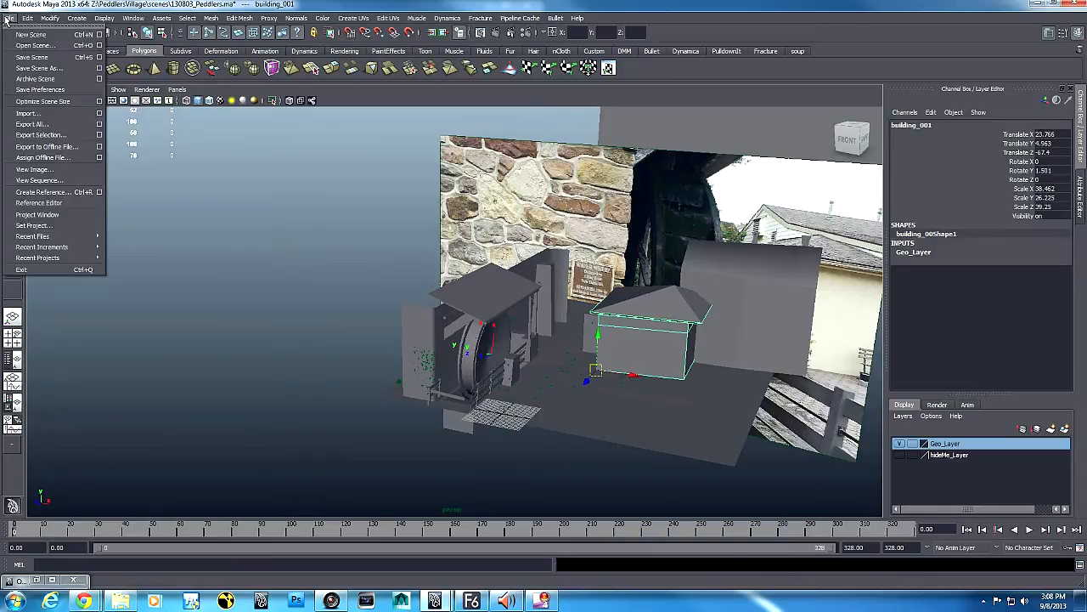
pyautogui.click(38, 135)
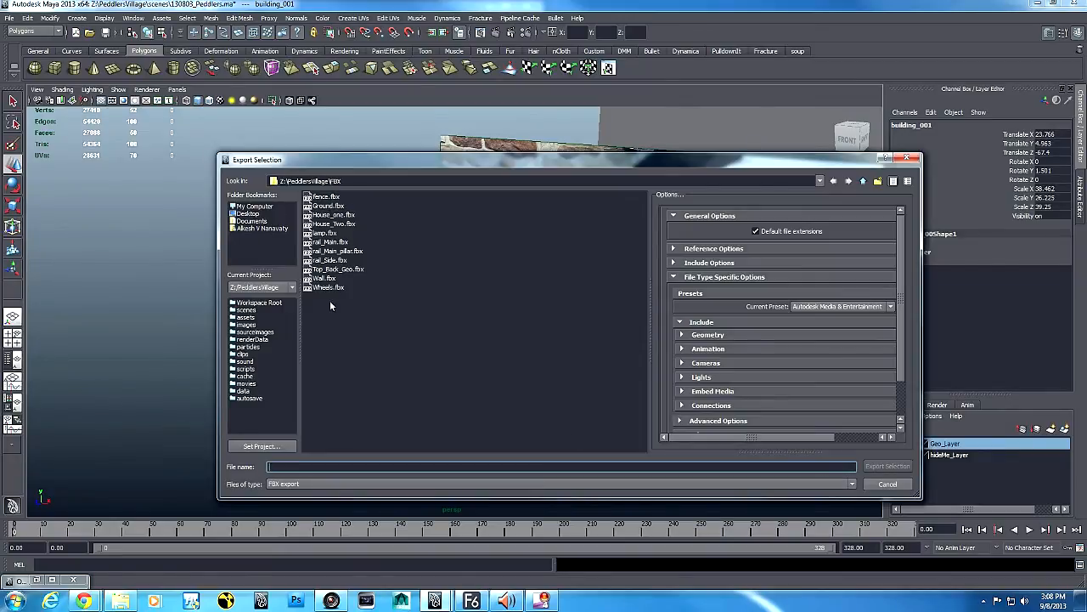
pyautogui.click(887, 484)
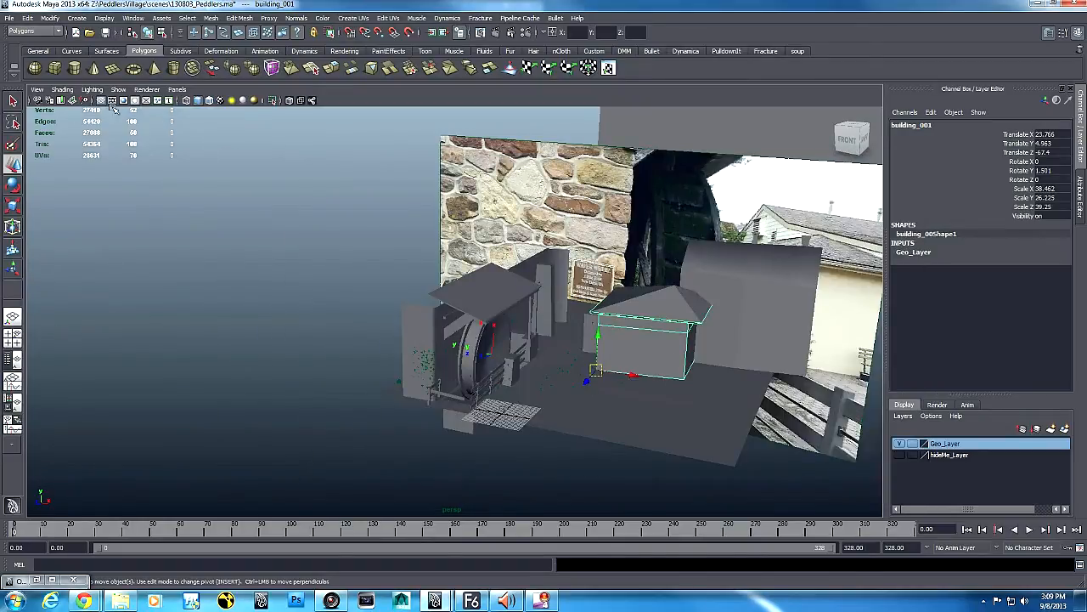
# - Look through Camera01, compare it with the persp view of the geometry, and return to Camera01
pyautogui.click(176, 89)
pyautogui.moveTo(242, 105)
pyautogui.click(277, 103)
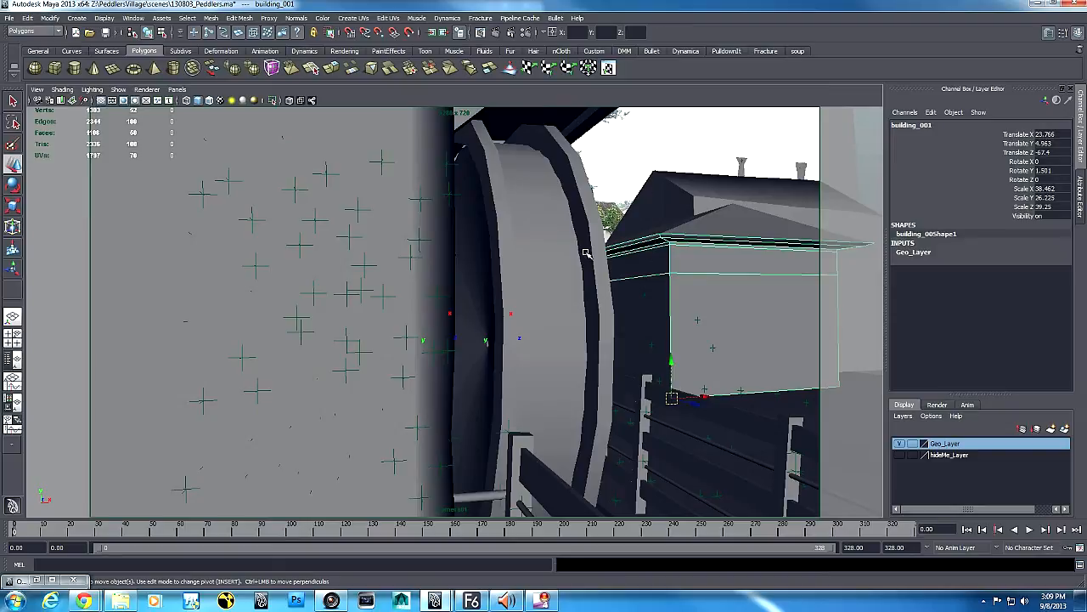
pyautogui.click(177, 89)
pyautogui.moveTo(241, 102)
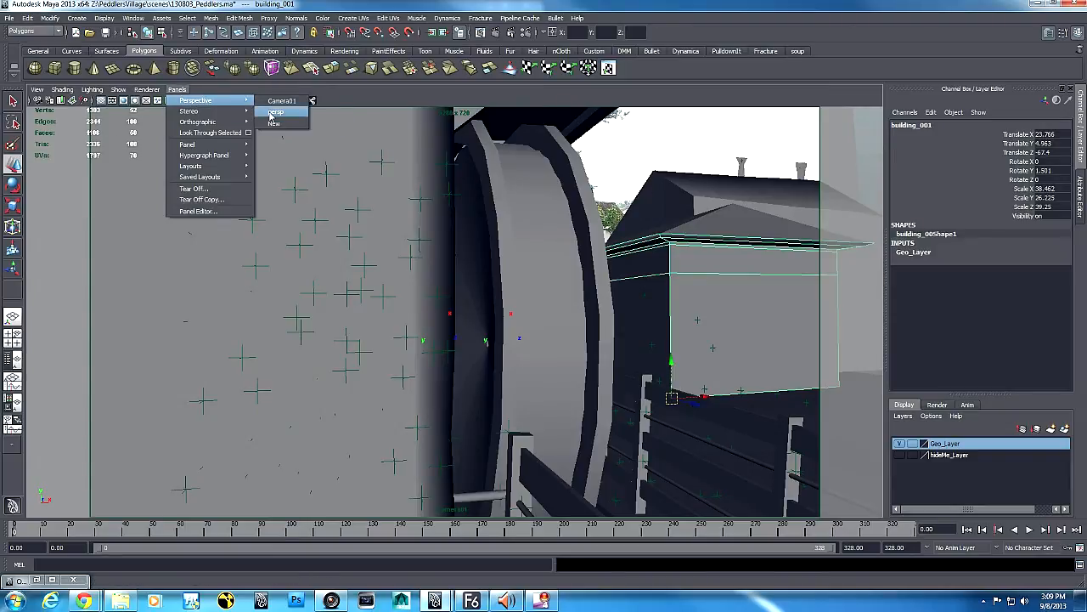
pyautogui.click(275, 111)
pyautogui.keyDown('alt'); pyautogui.moveTo(676, 302); pyautogui.dragTo(666, 255); pyautogui.keyUp('alt')
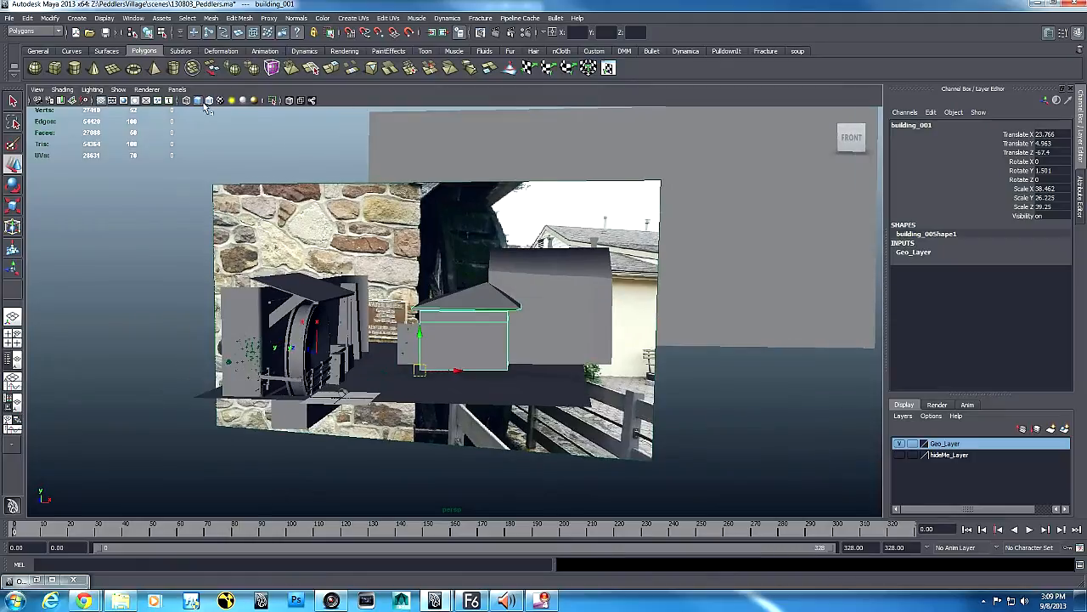
pyautogui.click(176, 89)
pyautogui.moveTo(204, 102)
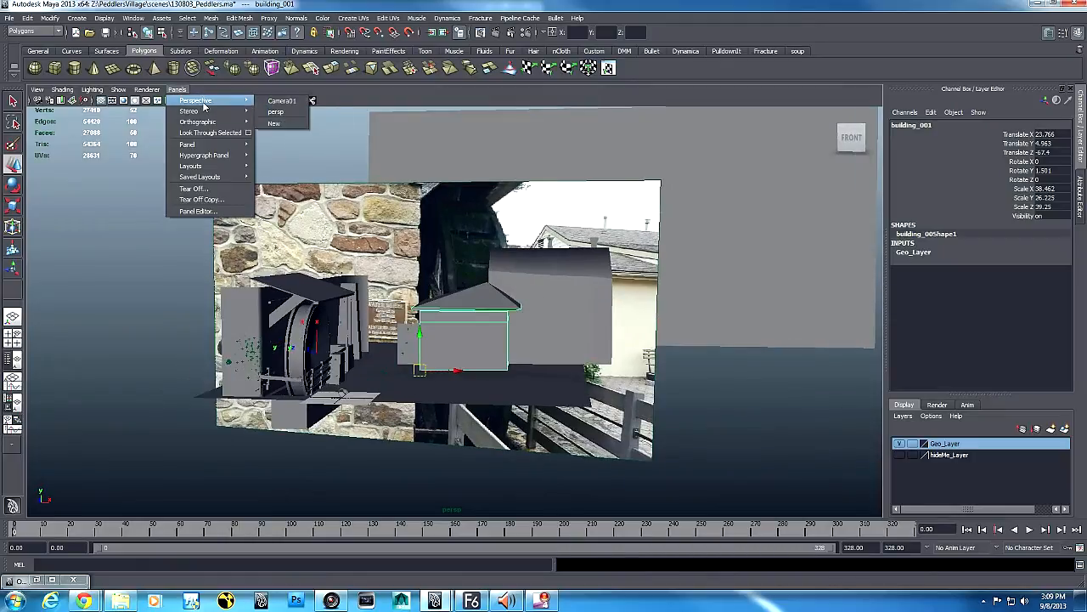
pyautogui.click(281, 101)
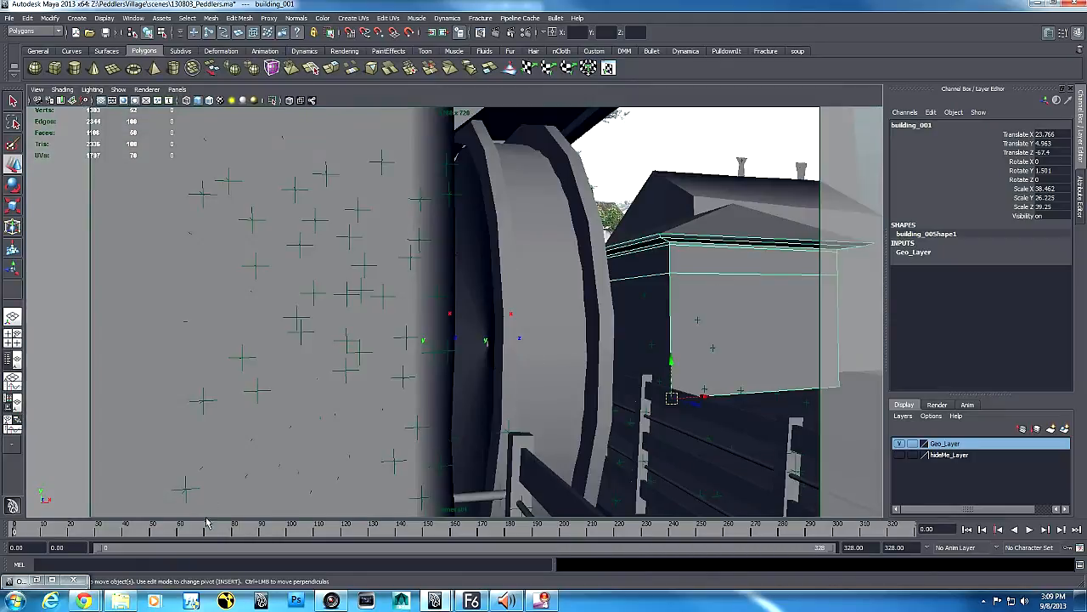
# - Play and scrub the animation through Camera01 to check the geometry's match, and return to frame 0
pyautogui.hotkey('alt', 'v')
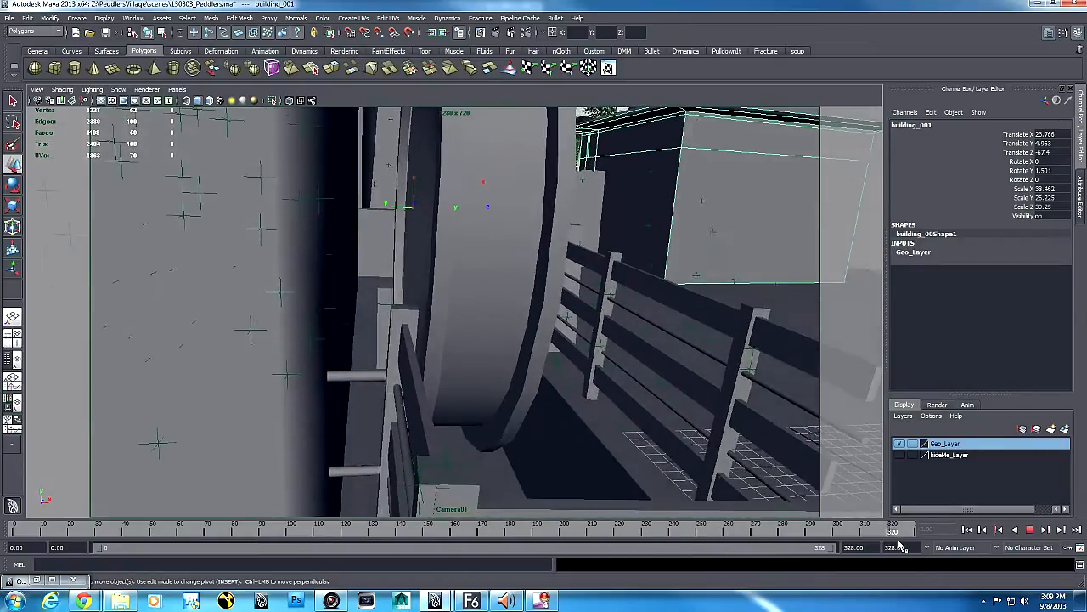
pyautogui.moveTo(901, 523); pyautogui.dragTo(266, 523)
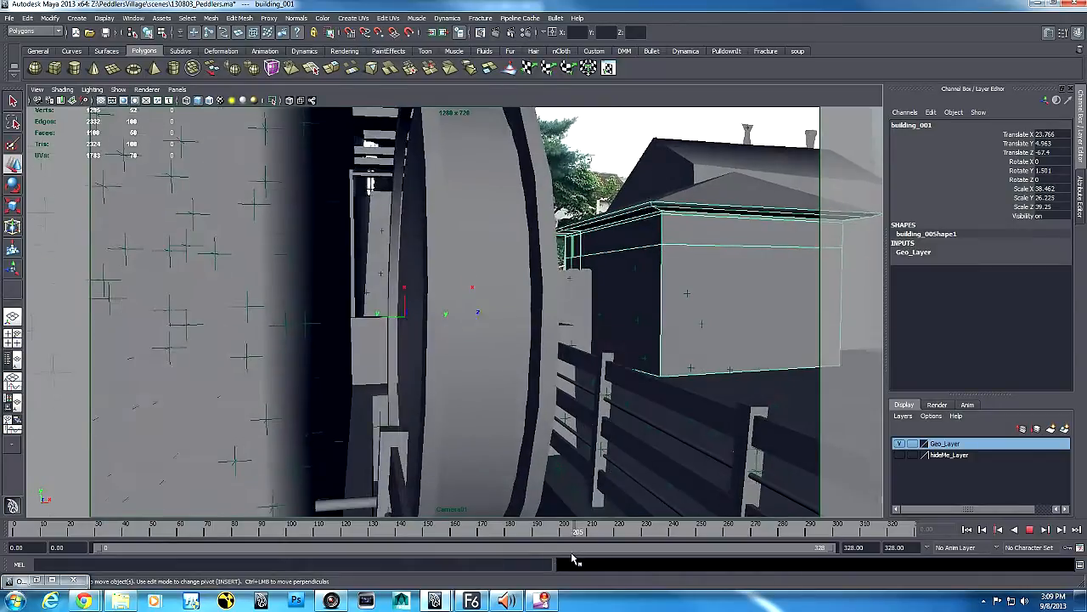
pyautogui.press('Escape')
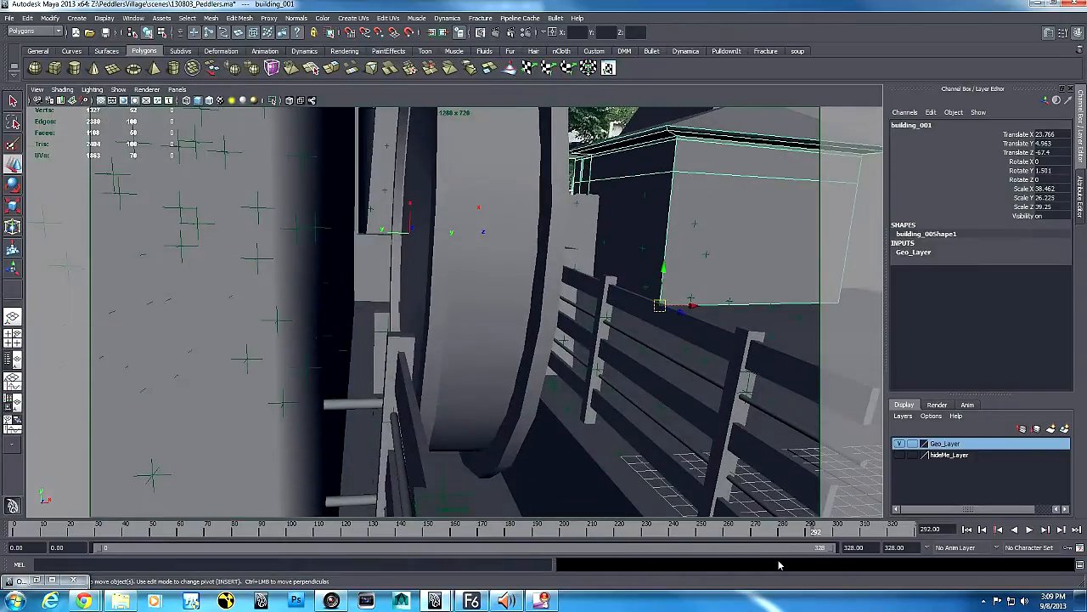
pyautogui.moveTo(801, 530); pyautogui.dragTo(5, 518)
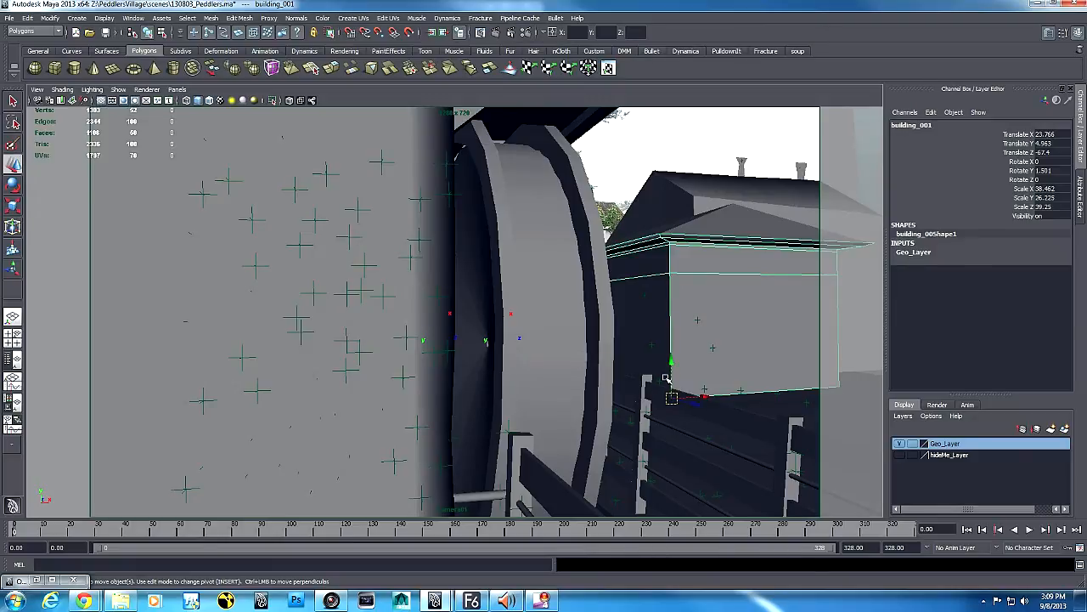
# - Select the water wheel parts and the top fence rail in turn, and play the shot through Camera01 again
pyautogui.click(583, 367)
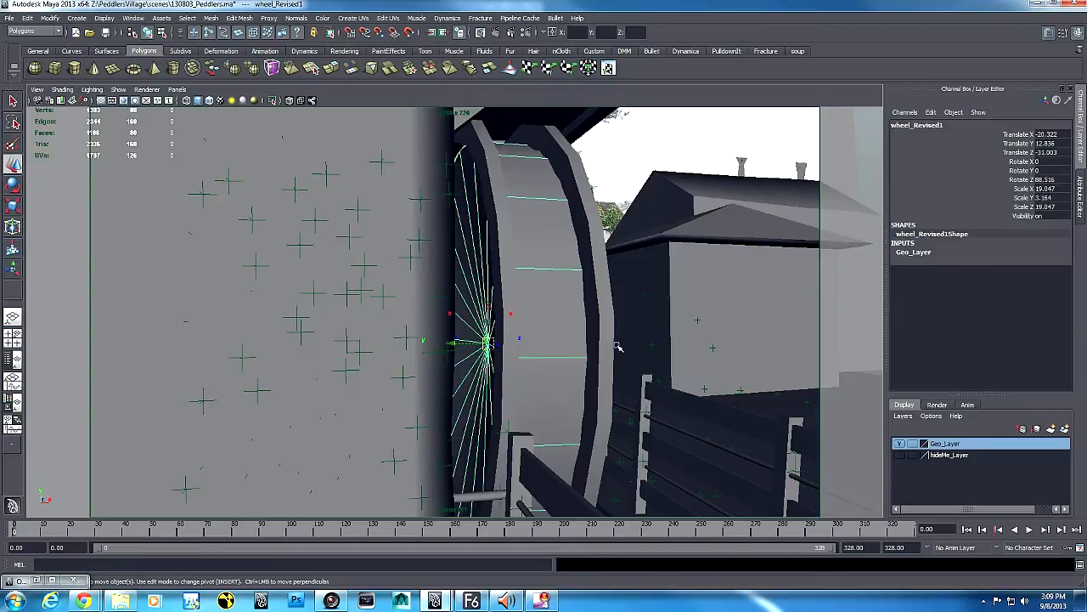
pyautogui.click(608, 346)
pyautogui.click(690, 402)
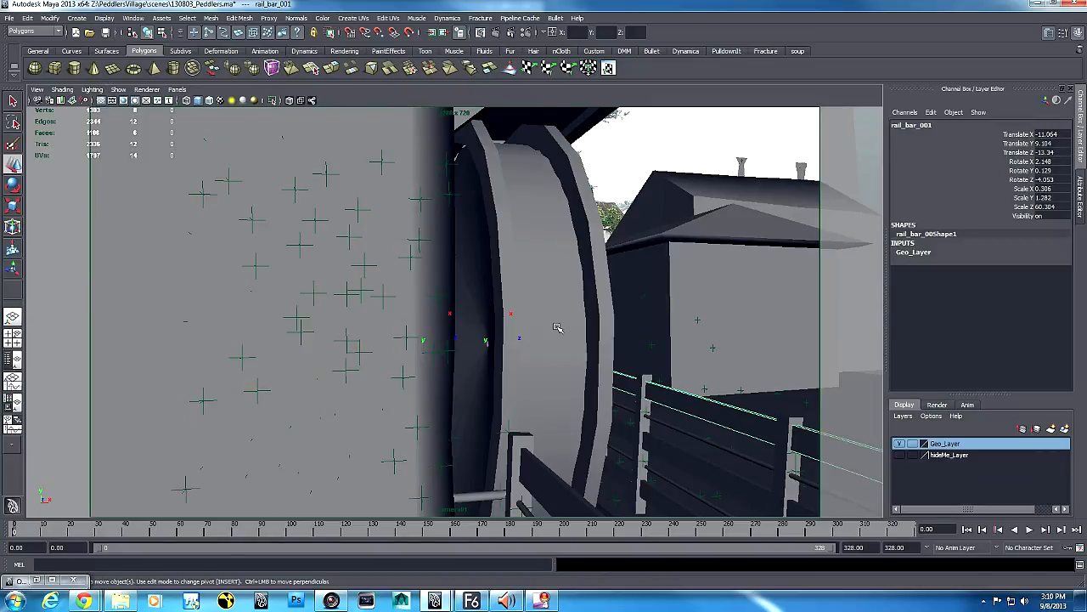
pyautogui.click(566, 533)
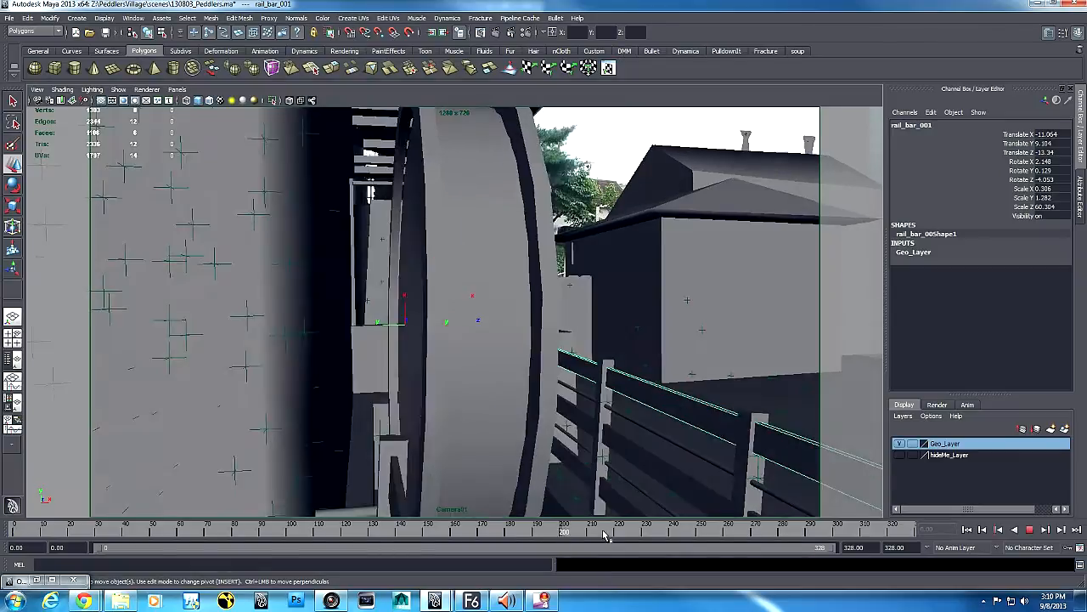
pyautogui.click(1029, 529)
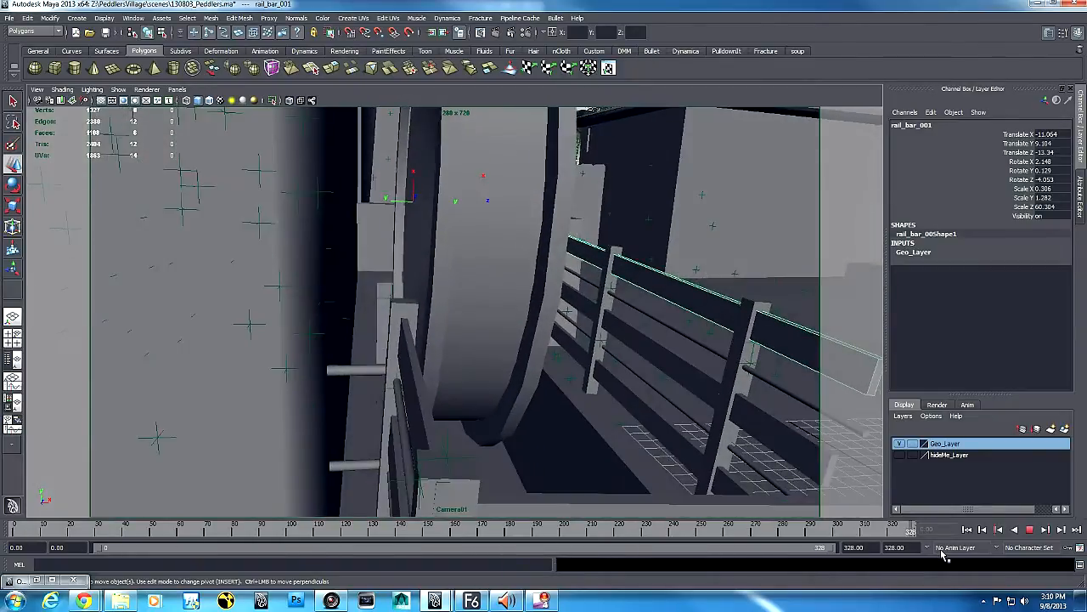
# - Switch to the 130803_Peddlers_VolumeFinal.comp composition in Fusion
pyautogui.click(471, 601)
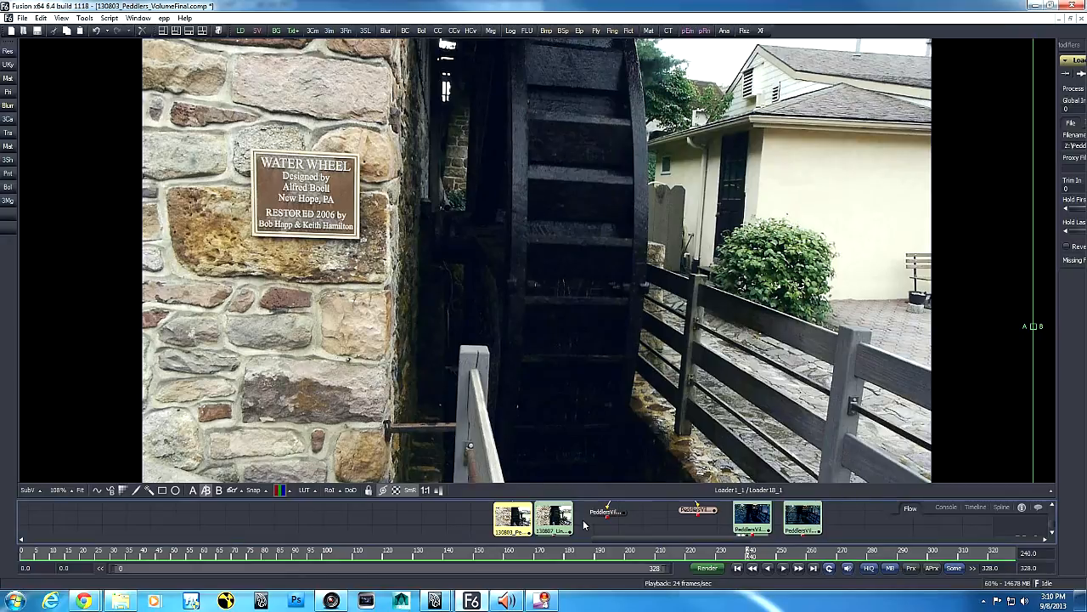
# - Expand the flow to full size and select the image plane node, its loader and the camera node at the start of the tree
pyautogui.press('F4')
pyautogui.moveTo(715, 210); pyautogui.dragTo(694, 396, button='middle')
pyautogui.moveTo(883, 117)
pyautogui.mouseDown(button='middle')
pyautogui.moveTo(881, 307)
pyautogui.moveTo(779, 299)
pyautogui.mouseUp(button='middle')
pyautogui.moveTo(845, 277); pyautogui.dragTo(902, 412, button='middle')
pyautogui.moveTo(593, 428); pyautogui.dragTo(1084, 436, button='middle')
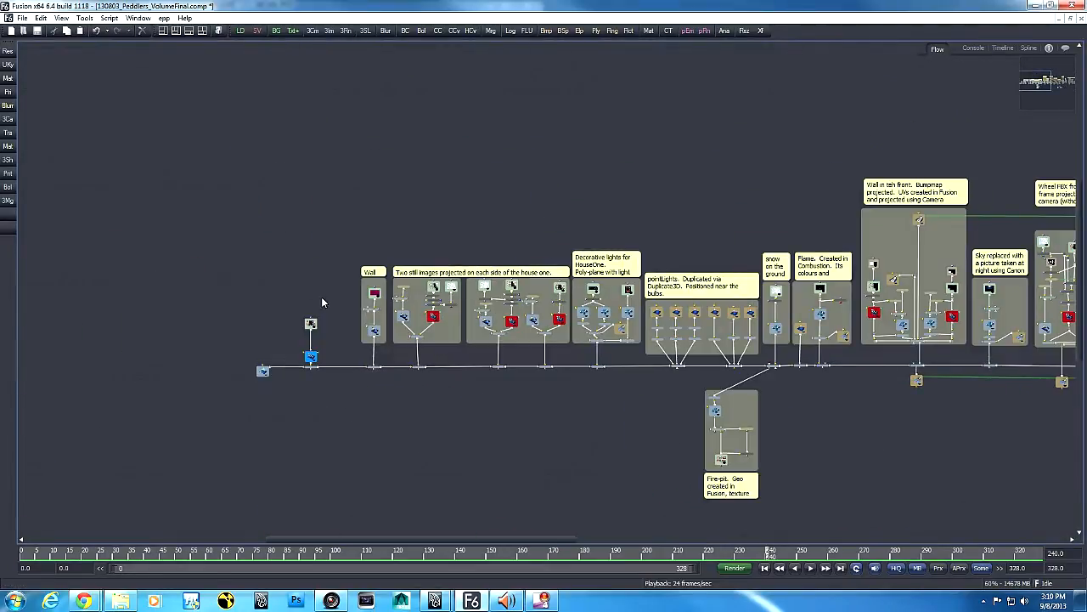
pyautogui.click(310, 357)
pyautogui.keyDown('ctrl'); pyautogui.click(311, 324); pyautogui.keyUp('ctrl')
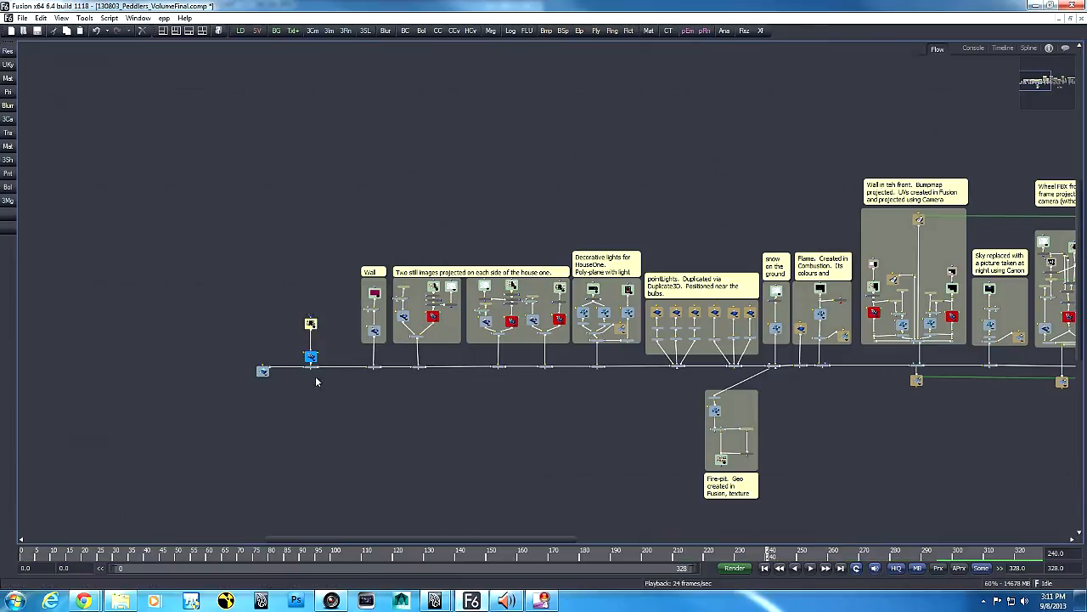
pyautogui.keyDown('ctrl'); pyautogui.click(262, 374); pyautogui.keyUp('ctrl')
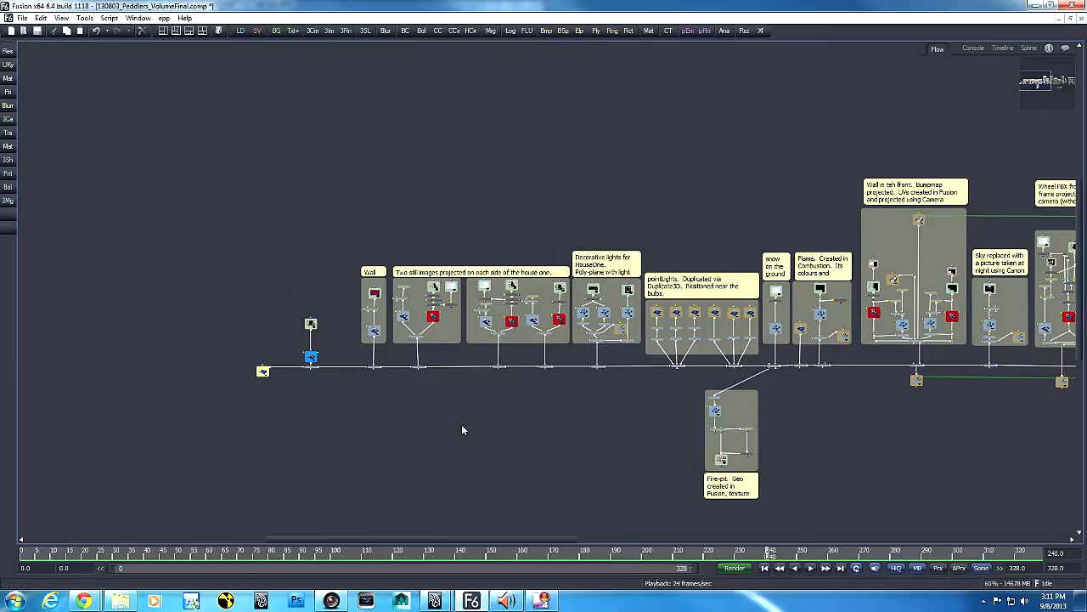
# - Locate the Wheel FBX from Maya group in the node tree and select its Projector_Wheel_a node
pyautogui.moveTo(461, 424); pyautogui.dragTo(419, 438, button='middle')
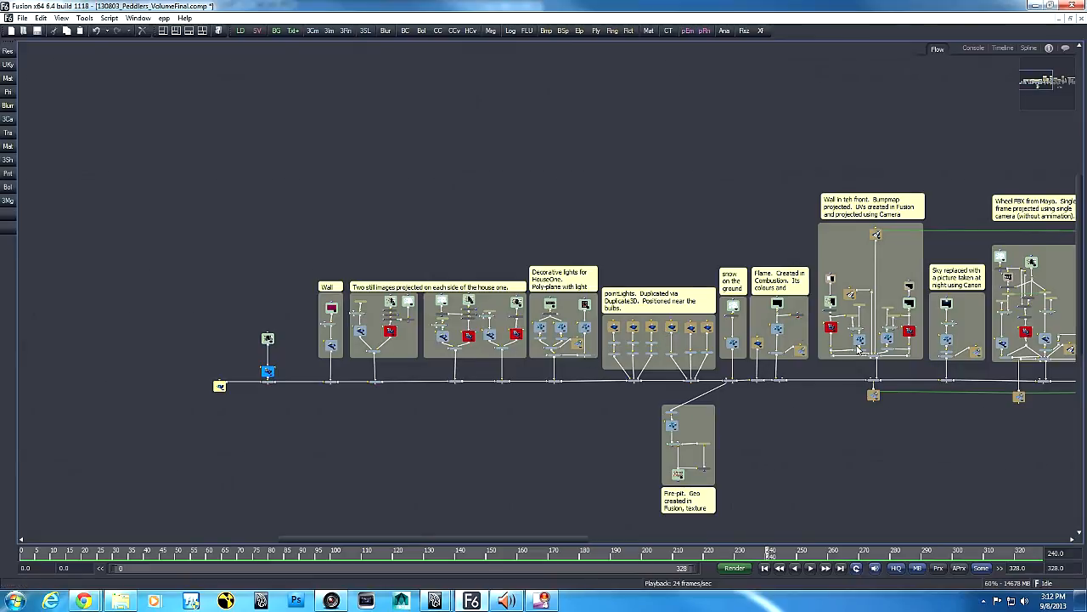
pyautogui.moveTo(915, 396); pyautogui.dragTo(753, 406, button='middle')
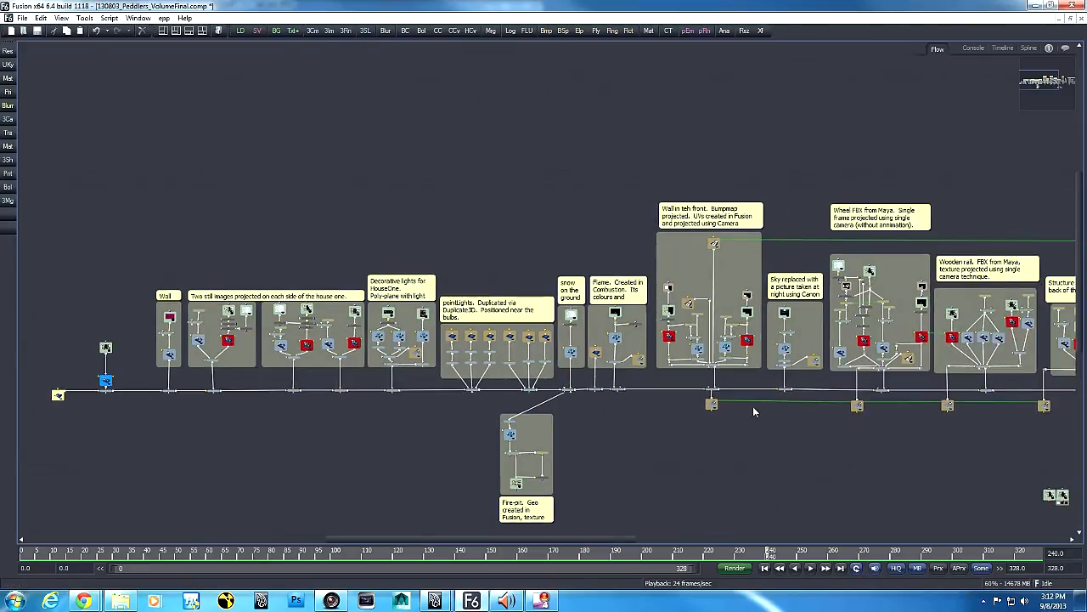
pyautogui.click(863, 342)
pyautogui.click(845, 341)
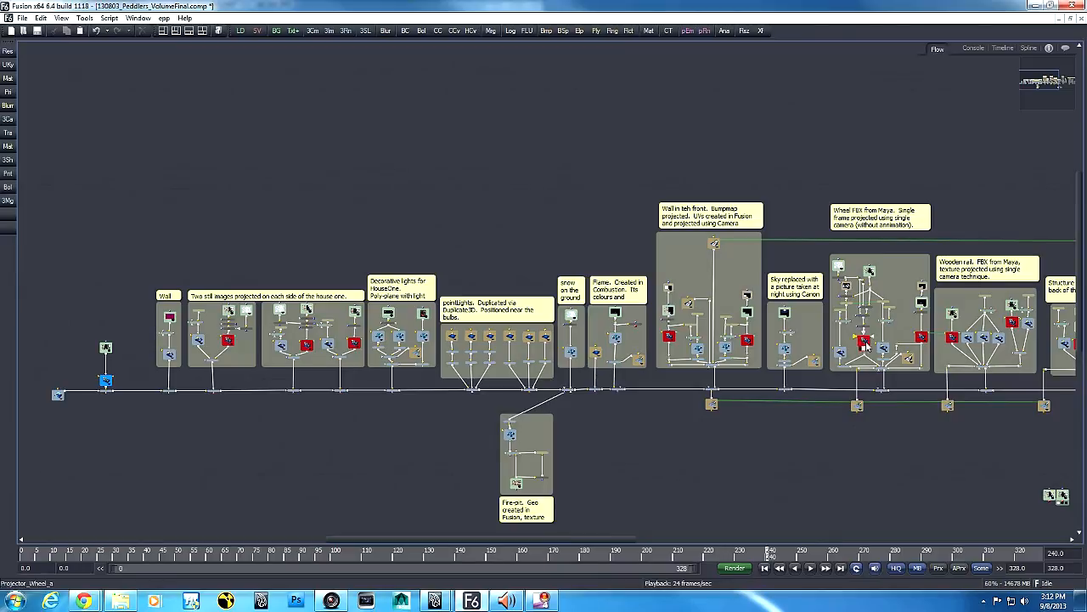
# - Examine the annotated node groups in order, from the camera node through the lights and projections to the Camera Room
pyautogui.moveTo(632, 458); pyautogui.dragTo(772, 460, button='middle')
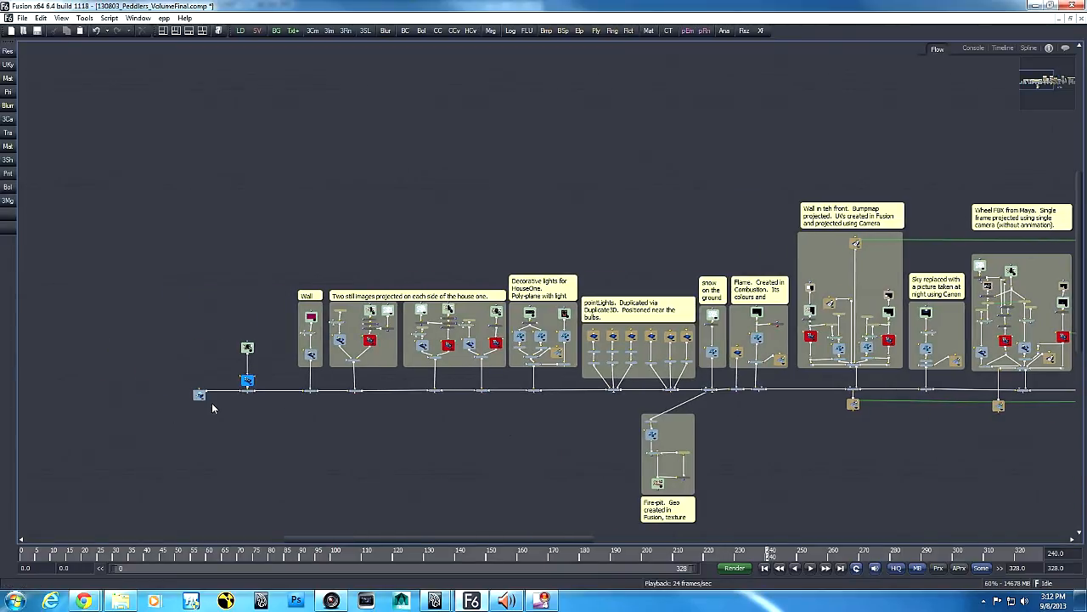
pyautogui.moveTo(834, 382); pyautogui.dragTo(646, 472, button='middle')
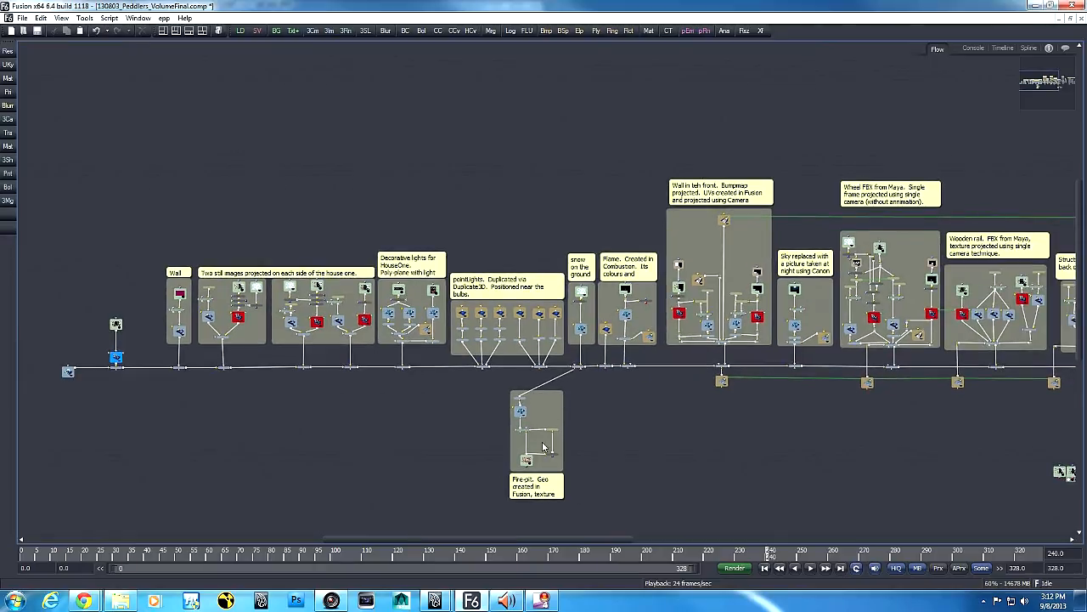
pyautogui.moveTo(772, 419); pyautogui.dragTo(726, 413, button='middle')
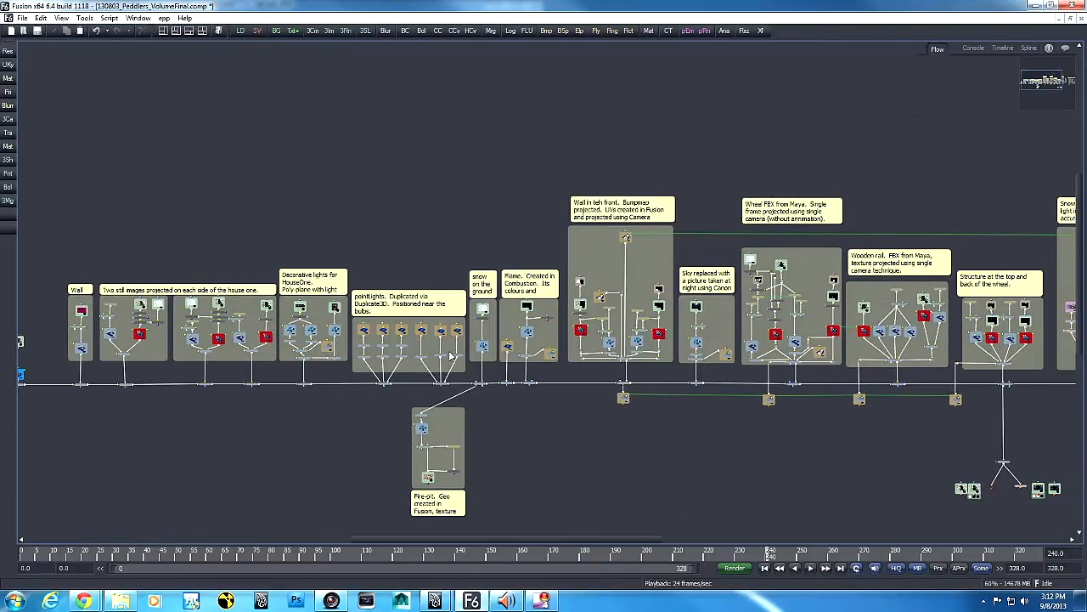
pyautogui.moveTo(774, 451); pyautogui.dragTo(568, 451, button='middle')
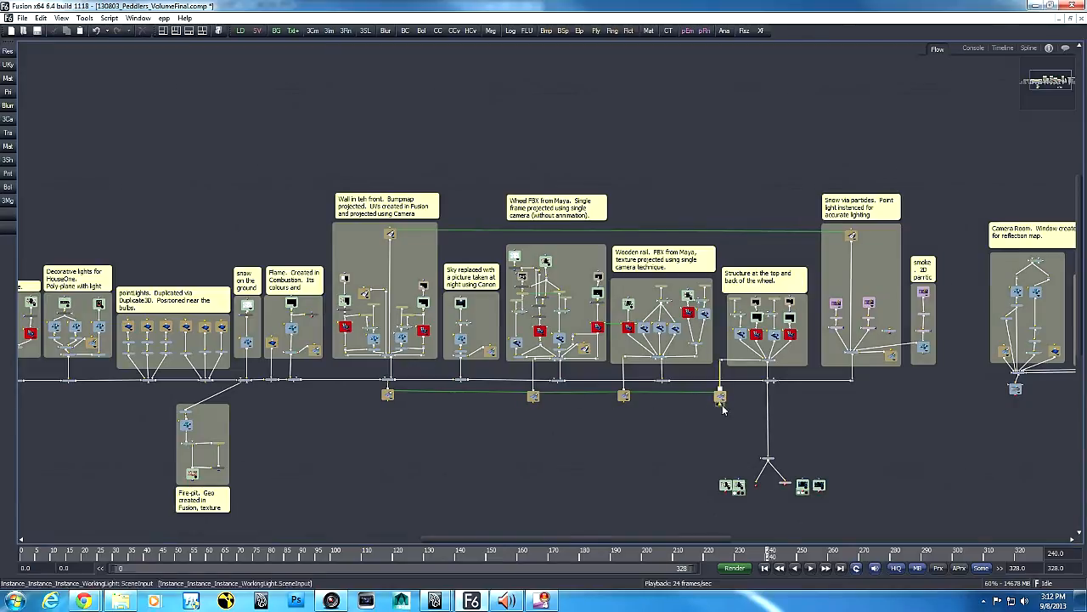
pyautogui.moveTo(940, 423); pyautogui.dragTo(746, 419, button='middle')
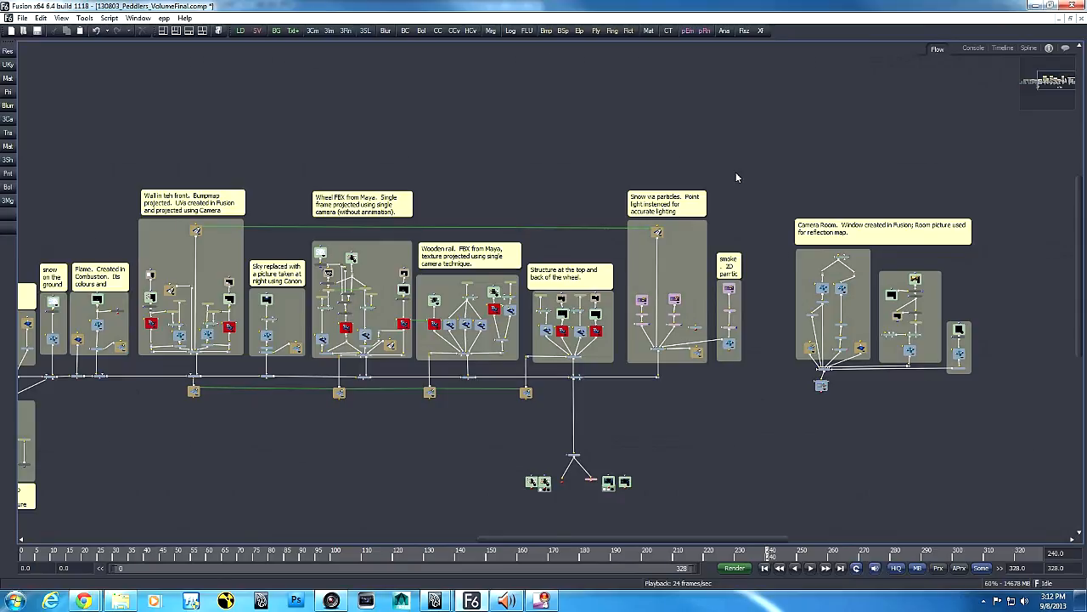
# - Restore the viewer above the flow, resize the split between them, and frame the loader nodes beneath Renderer3D1
pyautogui.press('F4')
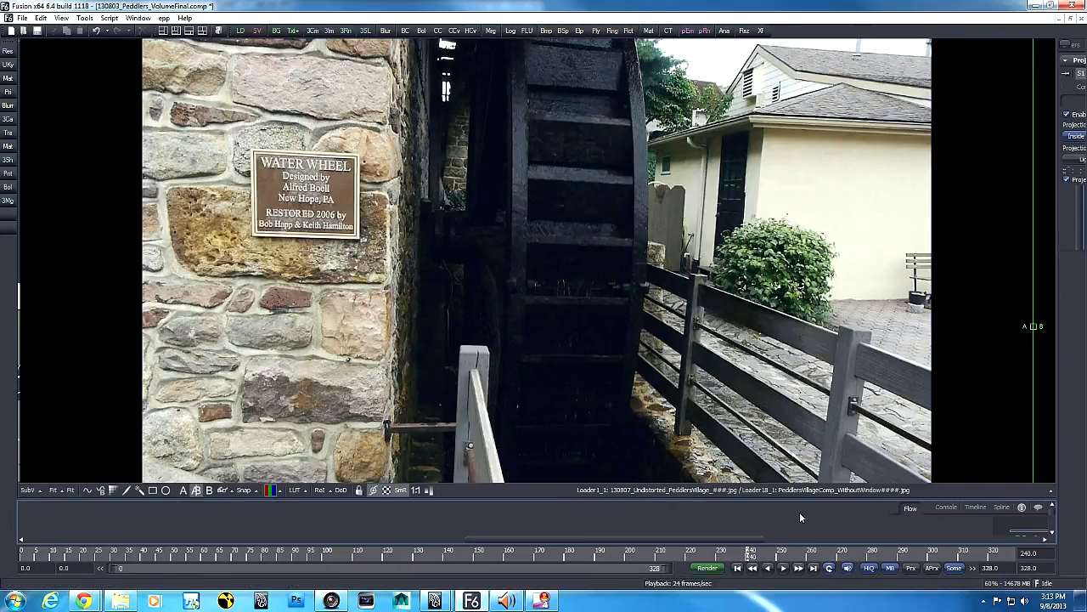
pyautogui.moveTo(802, 511); pyautogui.dragTo(741, 330)
pyautogui.moveTo(717, 537); pyautogui.dragTo(709, 581, button='middle')
pyautogui.keyDown('ctrl'); pyautogui.scroll(4, 553, 455); pyautogui.keyUp('ctrl')
pyautogui.moveTo(779, 351); pyautogui.dragTo(784, 411, button='middle')
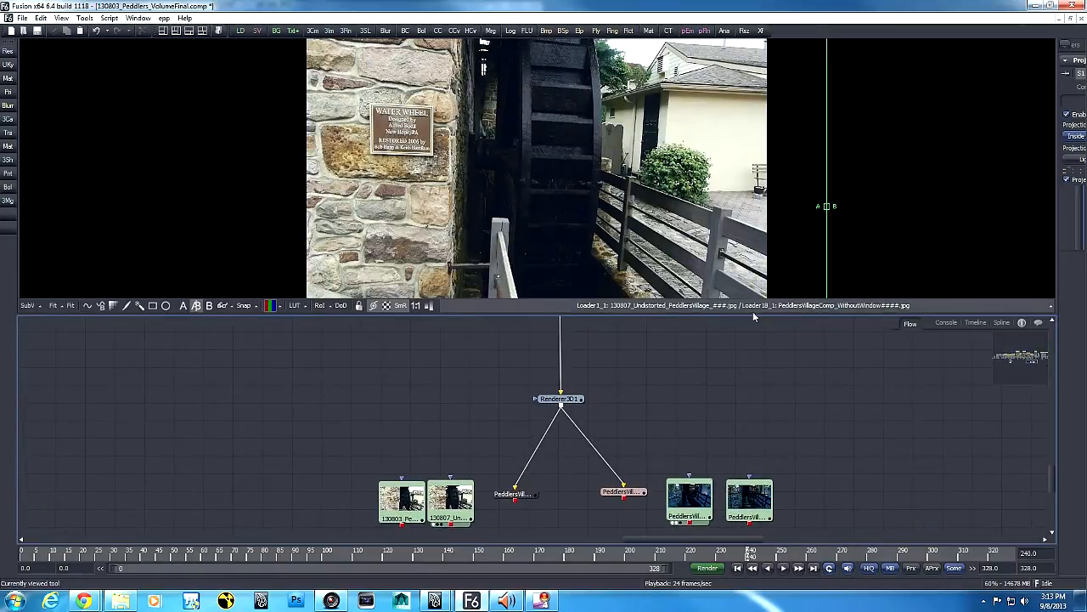
pyautogui.moveTo(751, 317); pyautogui.dragTo(745, 434)
pyautogui.moveTo(745, 482); pyautogui.dragTo(740, 460, button='middle')
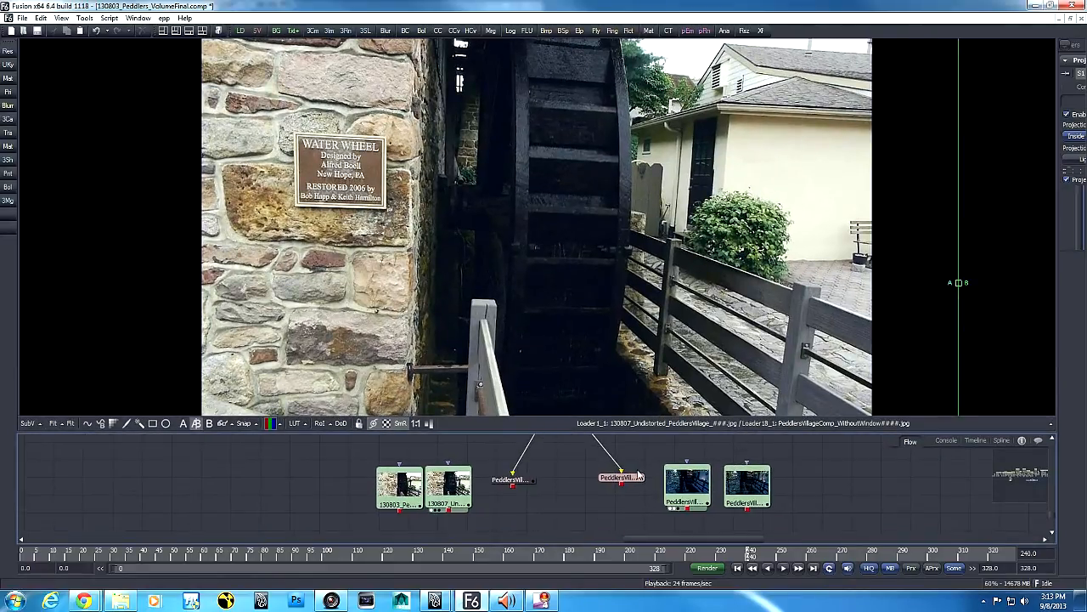
pyautogui.moveTo(856, 484); pyautogui.dragTo(854, 496, button='middle')
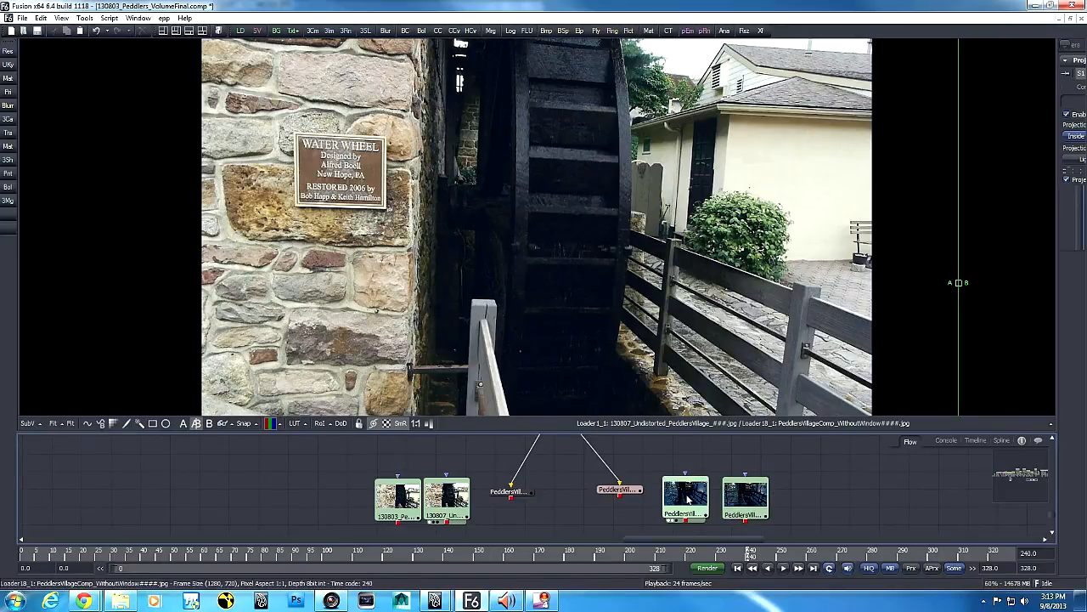
# - View the PeddlersVillageComp_WithoutWindow loader and play the rendered night shot briefly
pyautogui.moveTo(692, 498); pyautogui.dragTo(671, 298)
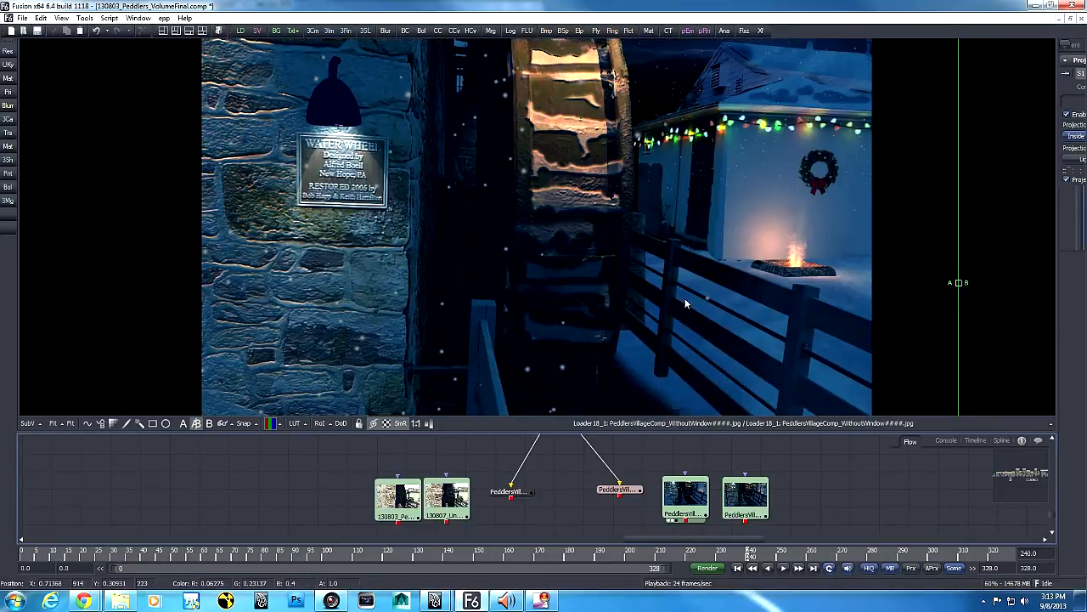
pyautogui.click(784, 568)
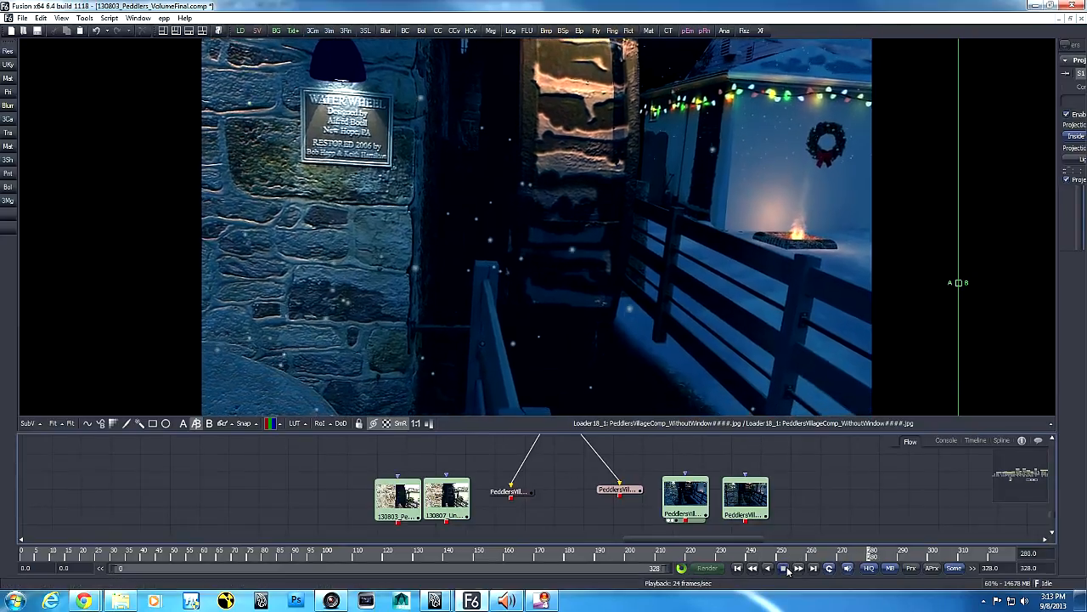
pyautogui.click(784, 568)
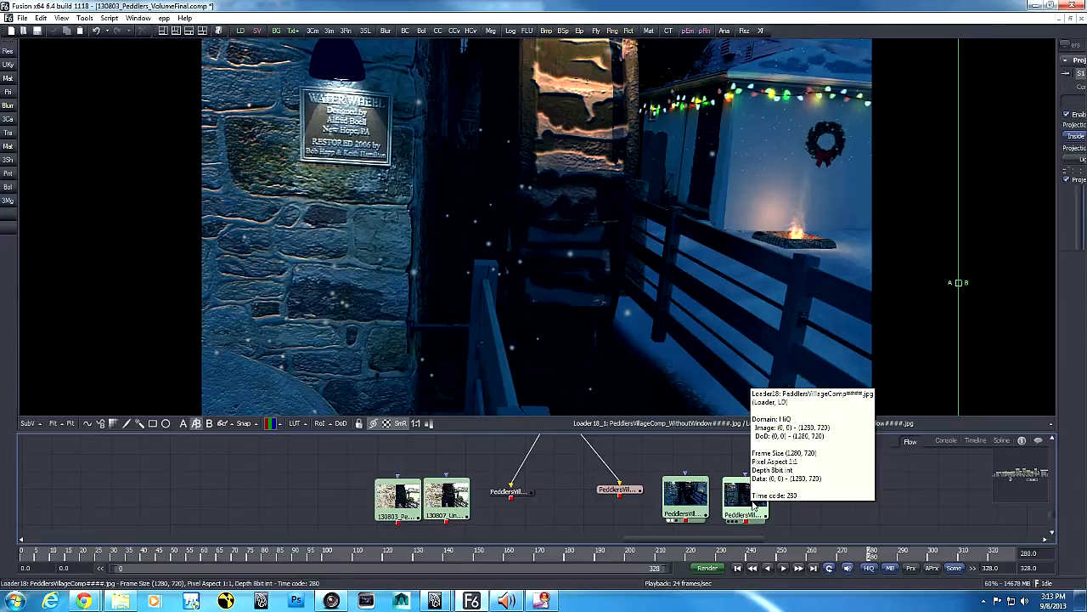
# - View the PeddlersVillageComp loader with the window and scrub through the shot from frame 0 to 325, ending at frame 271
pyautogui.moveTo(751, 506); pyautogui.dragTo(667, 277)
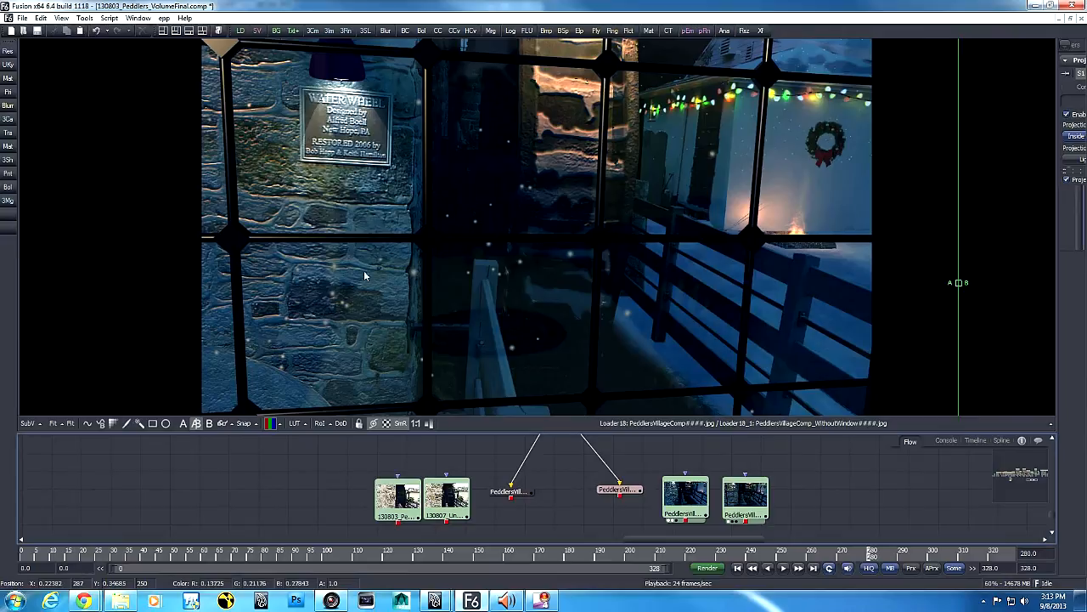
pyautogui.moveTo(550, 556); pyautogui.dragTo(17, 535)
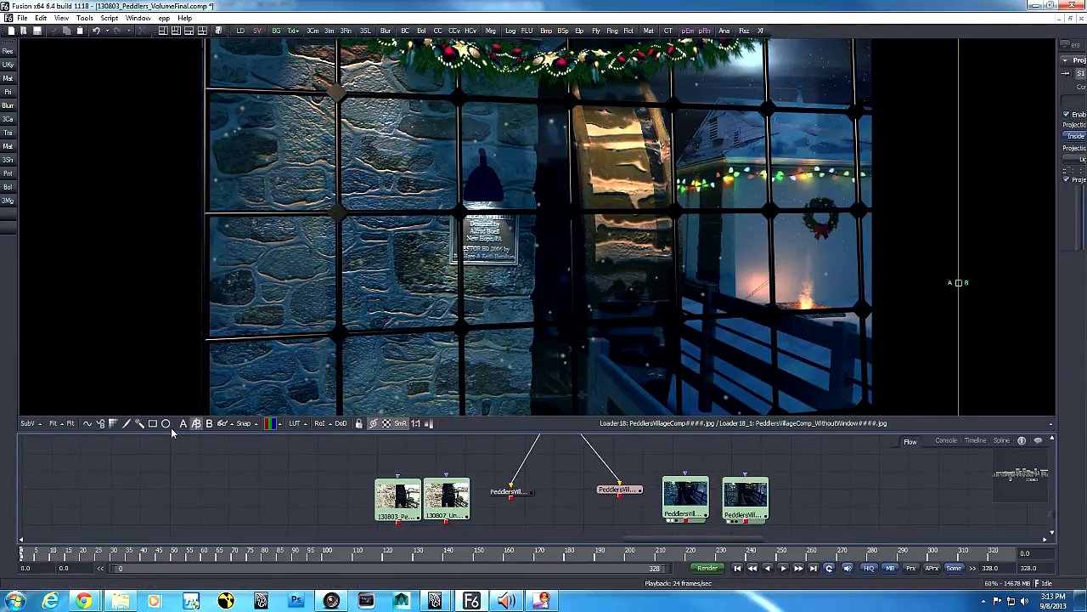
pyautogui.moveTo(31, 559); pyautogui.dragTo(92, 565)
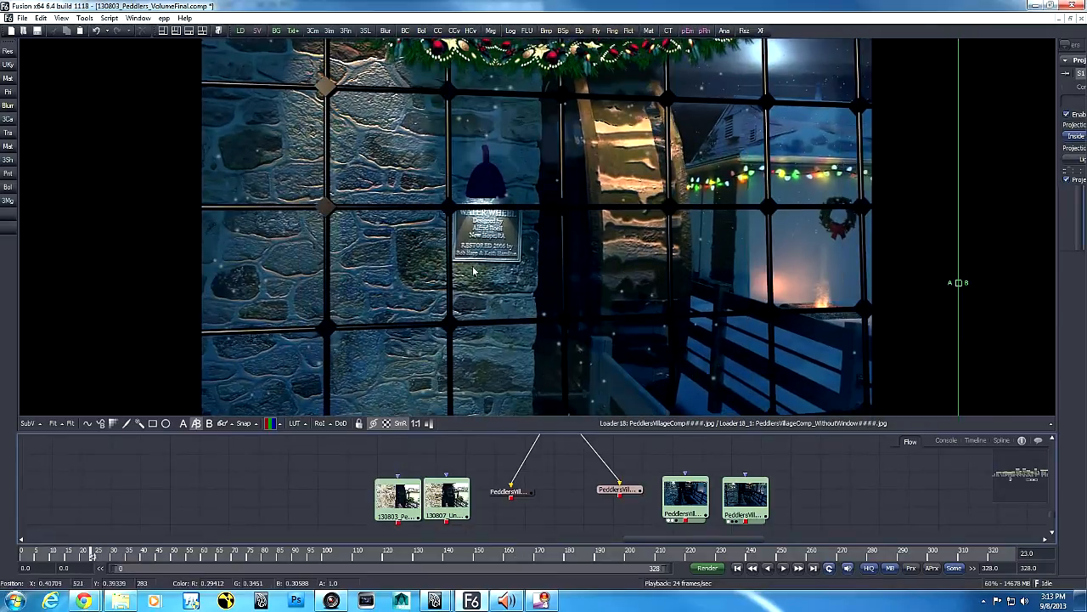
pyautogui.moveTo(162, 559); pyautogui.dragTo(340, 570)
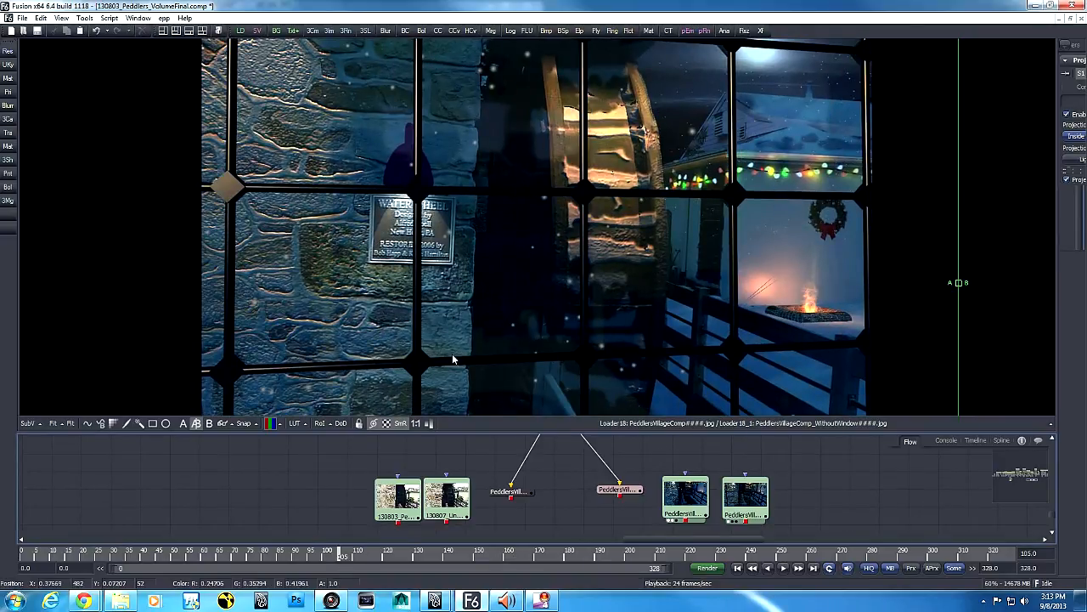
pyautogui.moveTo(499, 557); pyautogui.dragTo(1007, 581)
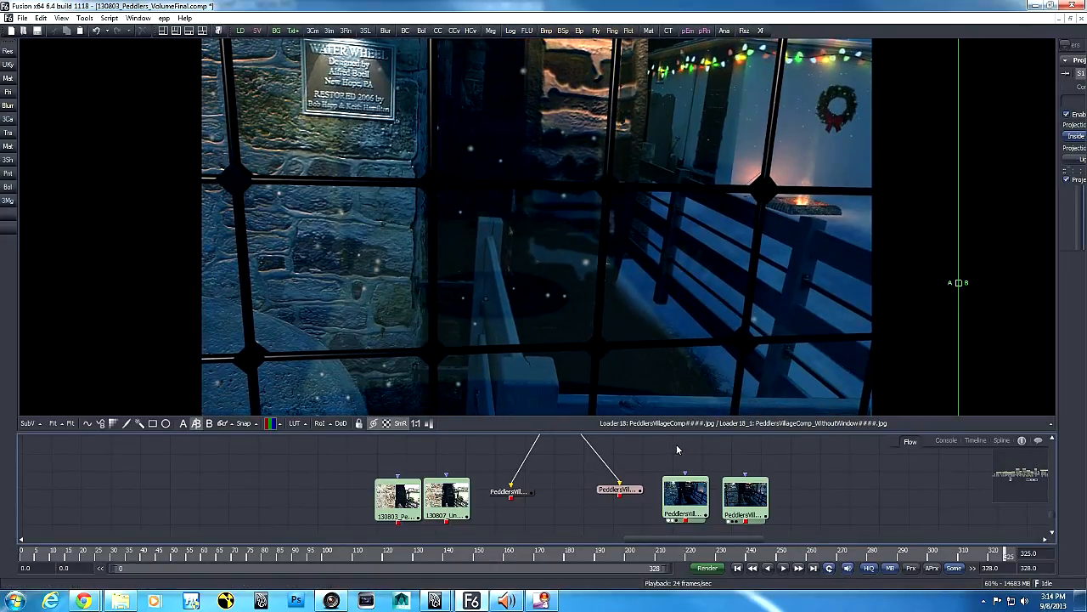
pyautogui.moveTo(796, 554); pyautogui.dragTo(841, 556)
# - Expand the flow again and review the node groups from the Camera Room back to an overview of the entire tree
pyautogui.moveTo(886, 501); pyautogui.dragTo(722, 493, button='middle')
pyautogui.moveTo(759, 443); pyautogui.dragTo(643, 522, button='middle')
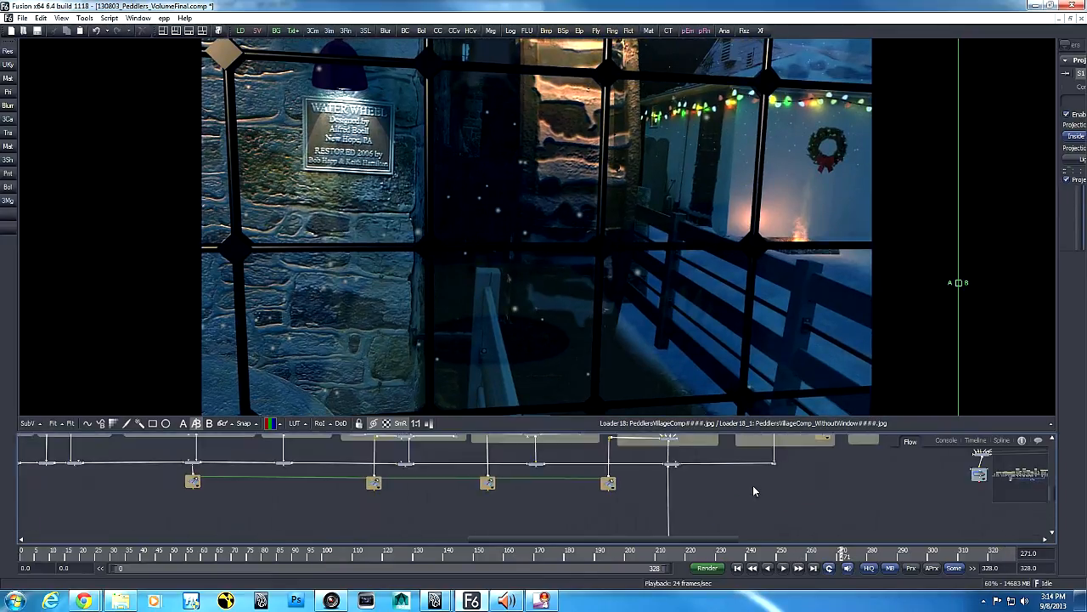
pyautogui.moveTo(883, 477); pyautogui.dragTo(716, 541, button='middle')
pyautogui.moveTo(747, 498); pyautogui.dragTo(757, 510, button='middle')
pyautogui.press('F4')
pyautogui.moveTo(821, 329); pyautogui.dragTo(762, 419, button='middle')
pyautogui.moveTo(744, 94); pyautogui.dragTo(723, 201, button='middle')
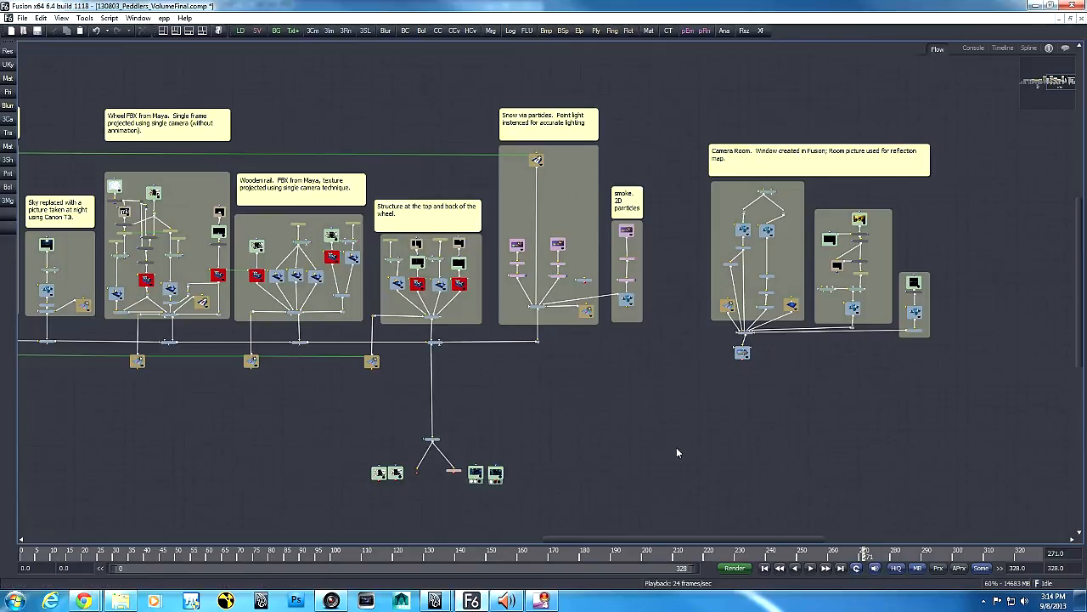
pyautogui.moveTo(721, 435); pyautogui.dragTo(805, 457, button='middle')
pyautogui.keyDown('ctrl'); pyautogui.scroll(-3, 903, 463); pyautogui.keyUp('ctrl')
pyautogui.moveTo(494, 463); pyautogui.dragTo(633, 467, button='middle')
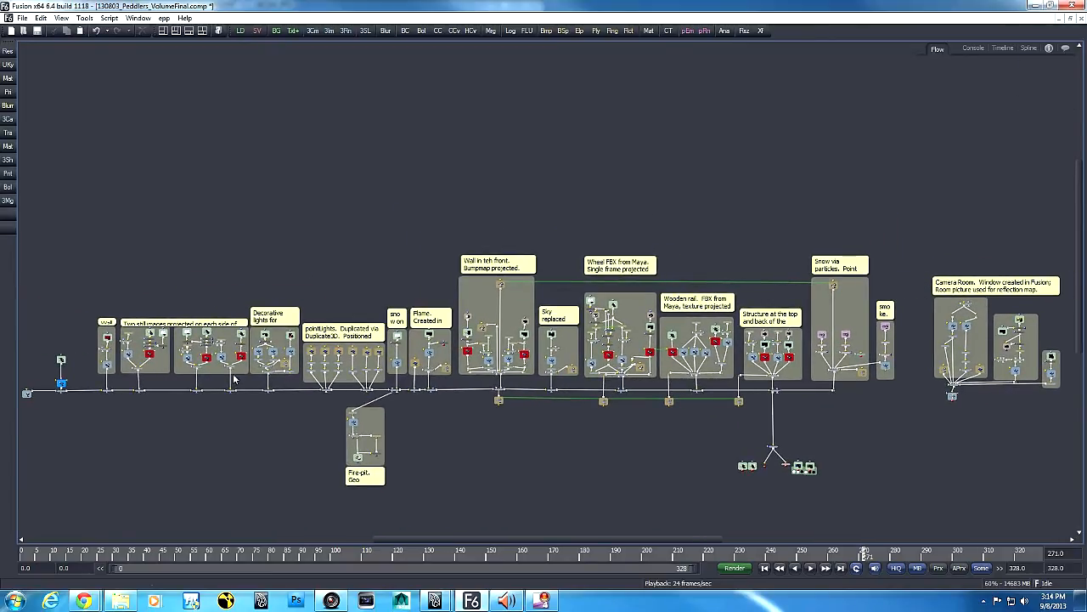